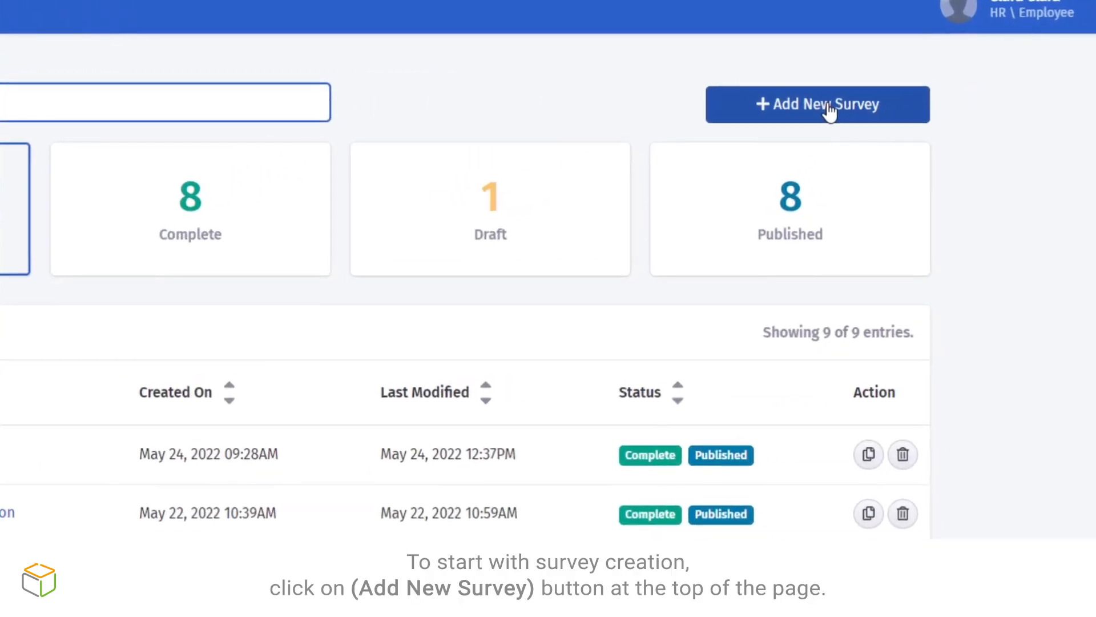
- Start a new survey named "GITEX Customer Journey" with English as default language and strict versioning set to Yes
click(827, 111)
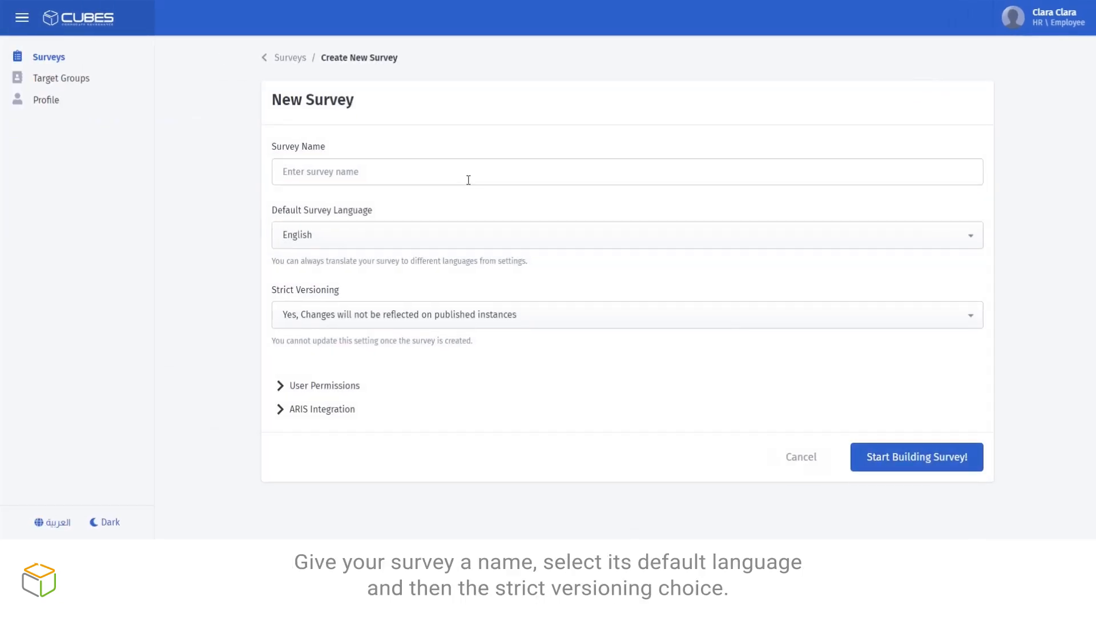
click(473, 170)
text(GITEX Customer Journey)
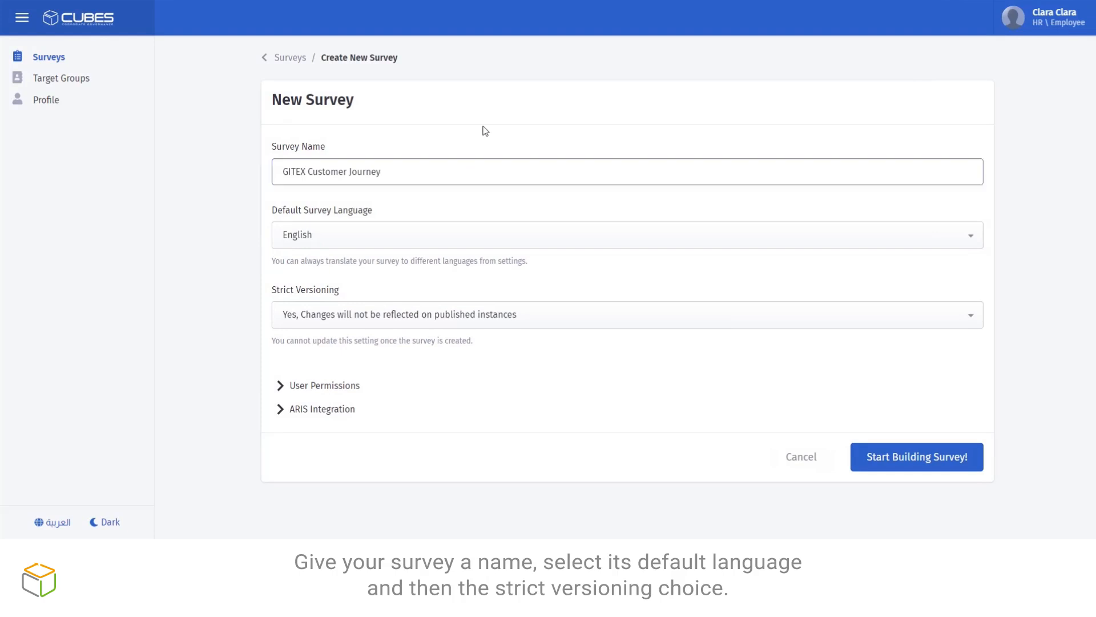
click(560, 241)
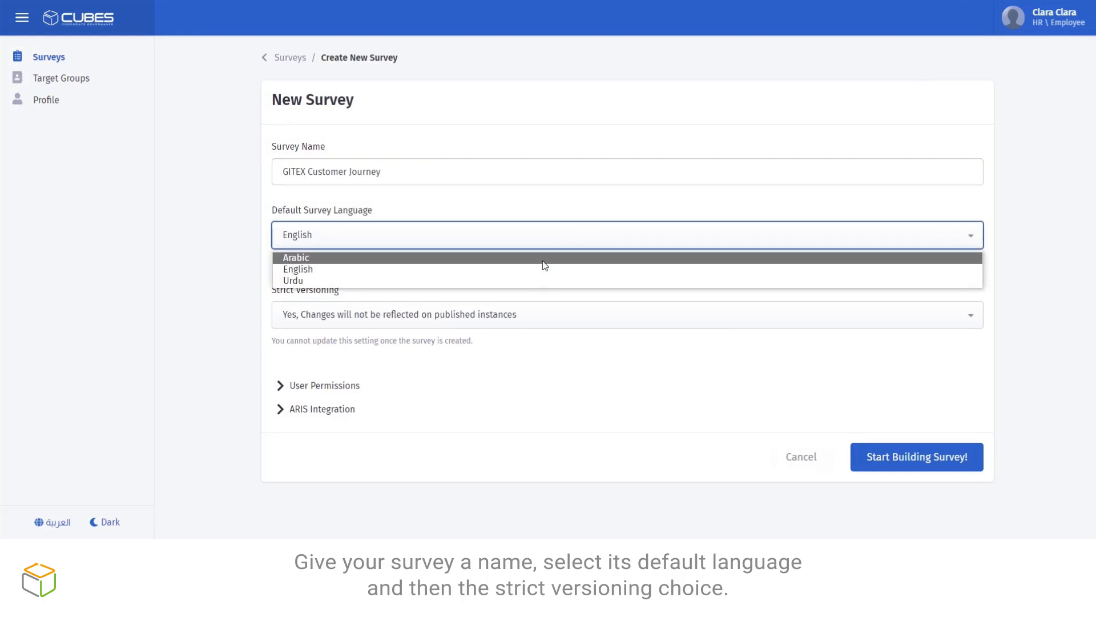
click(540, 270)
click(615, 316)
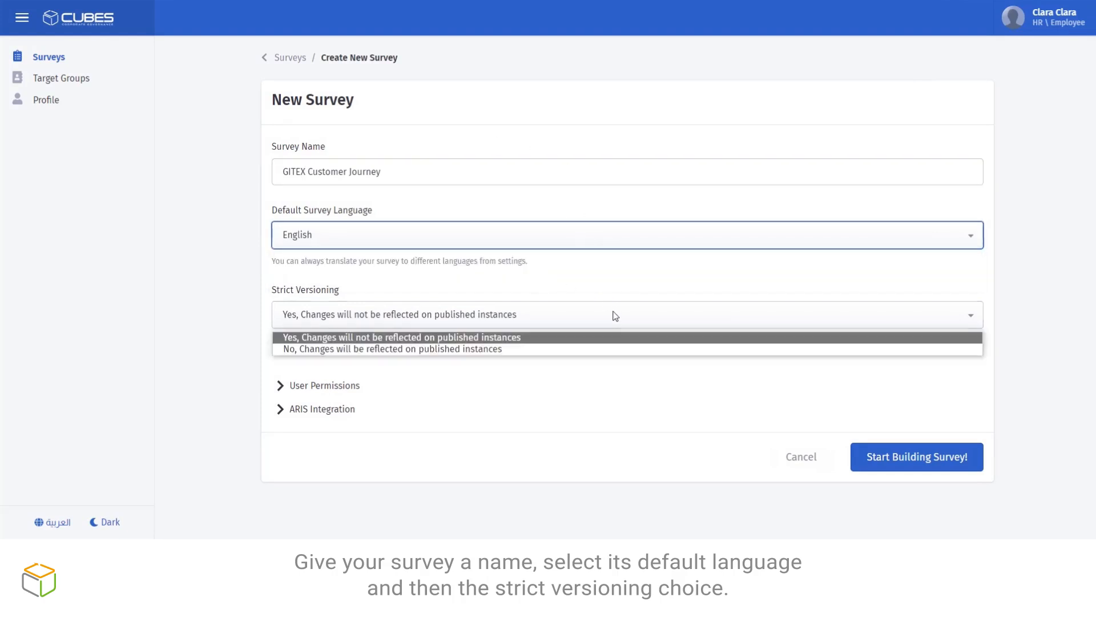
click(615, 316)
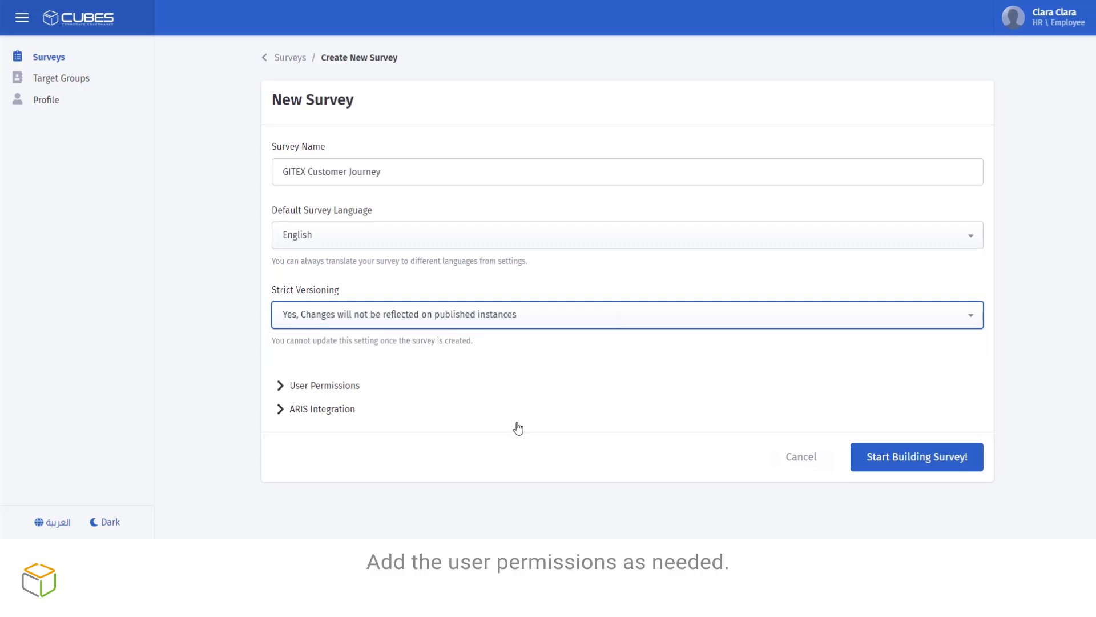
- Integrate the survey with the ARIS model "GITEX Customer Journey" and start building the survey
click(280, 414)
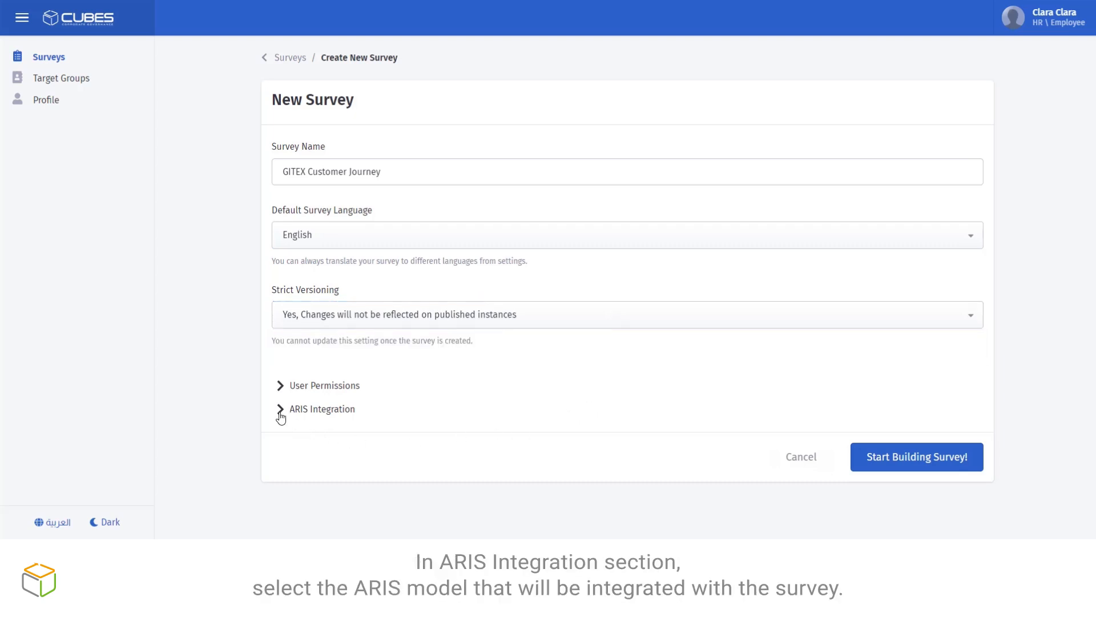
click(431, 463)
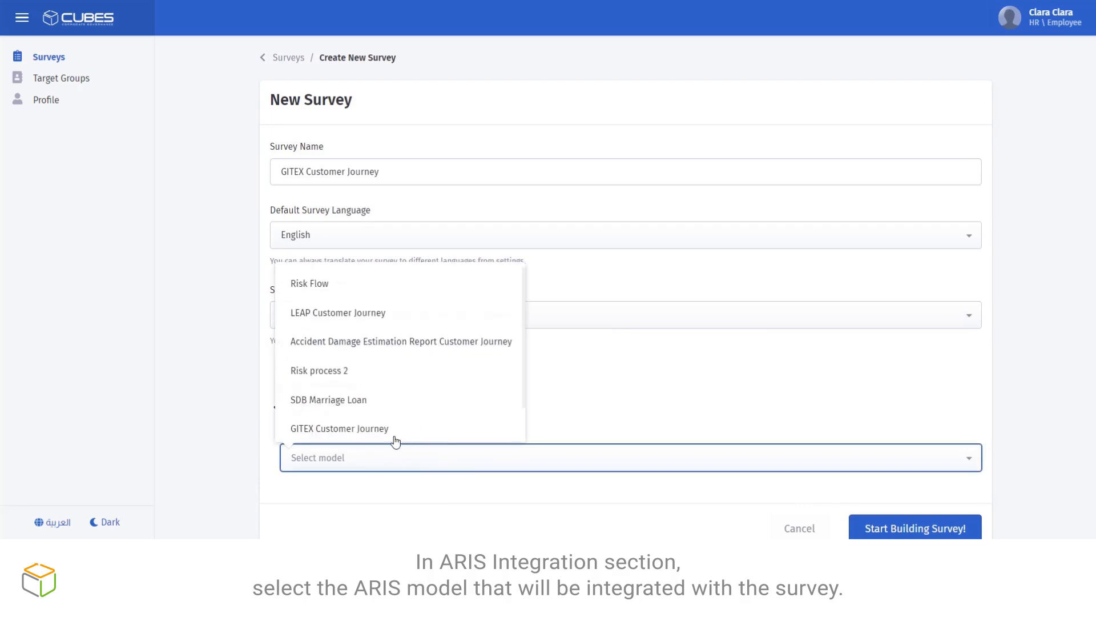
click(369, 433)
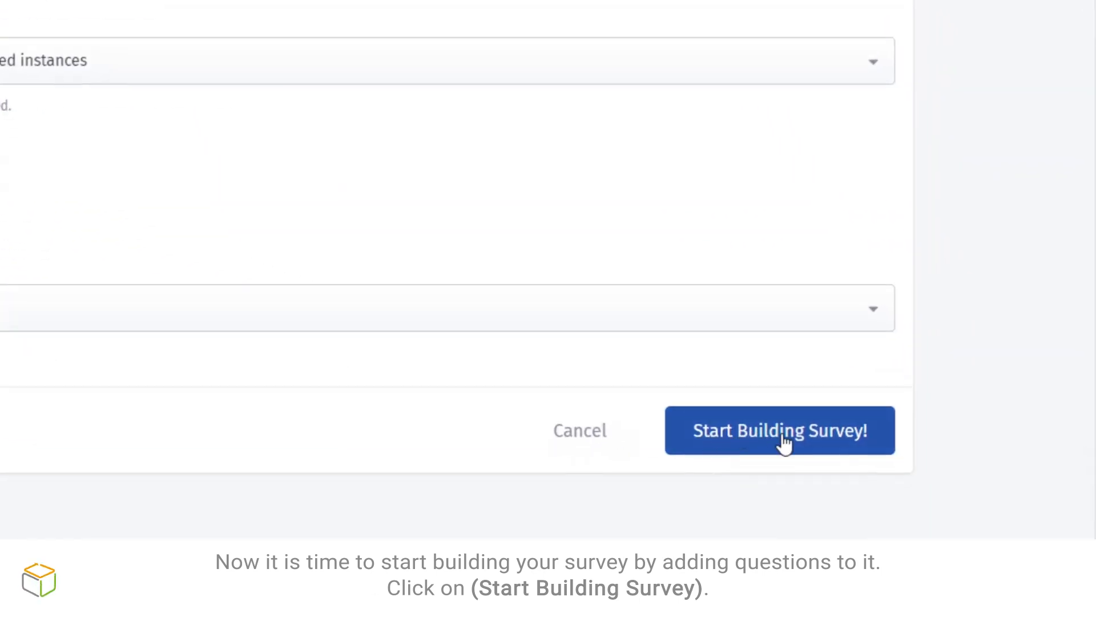
click(785, 443)
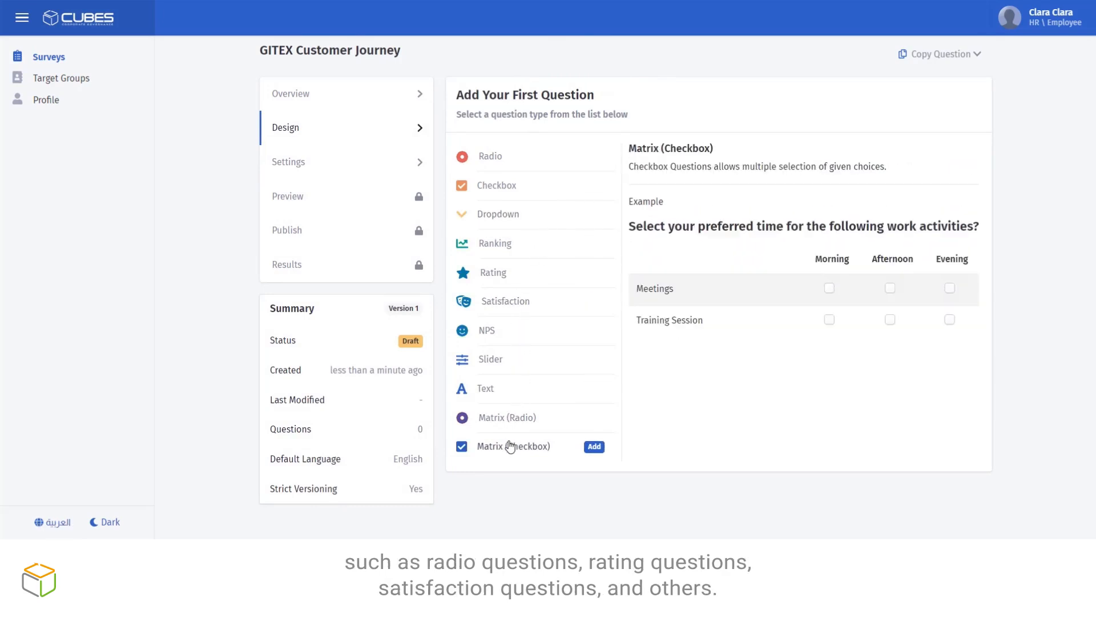
- Add a Rating question reading "Rate the Importance of the Arrival at GITEX Journey Step." with three levels and scoring enabled
click(548, 272)
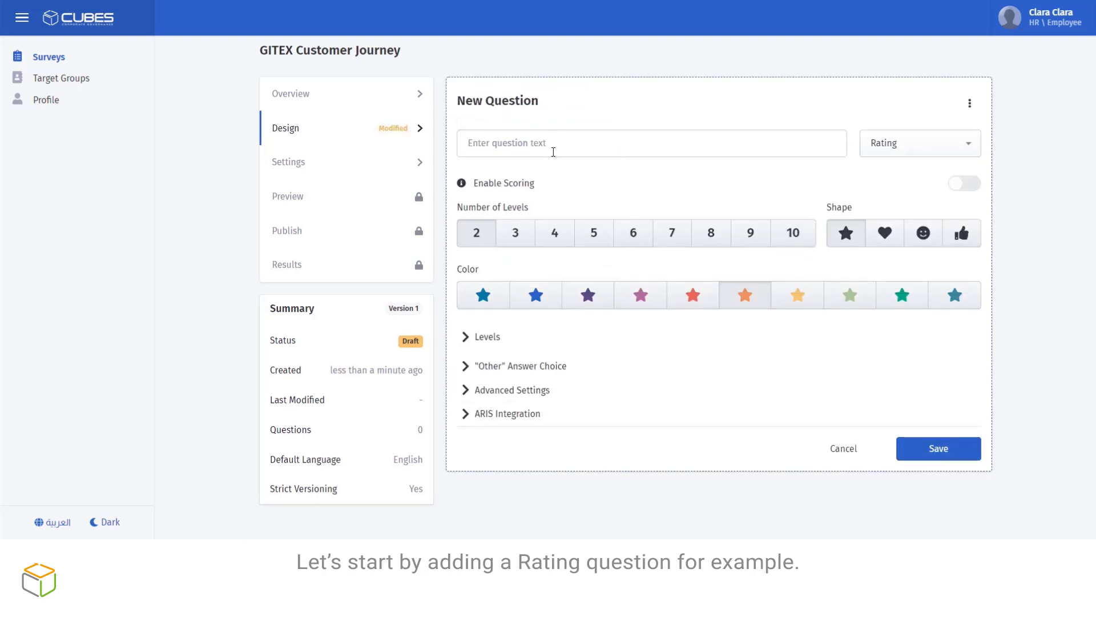
click(556, 146)
text(Rate the I)
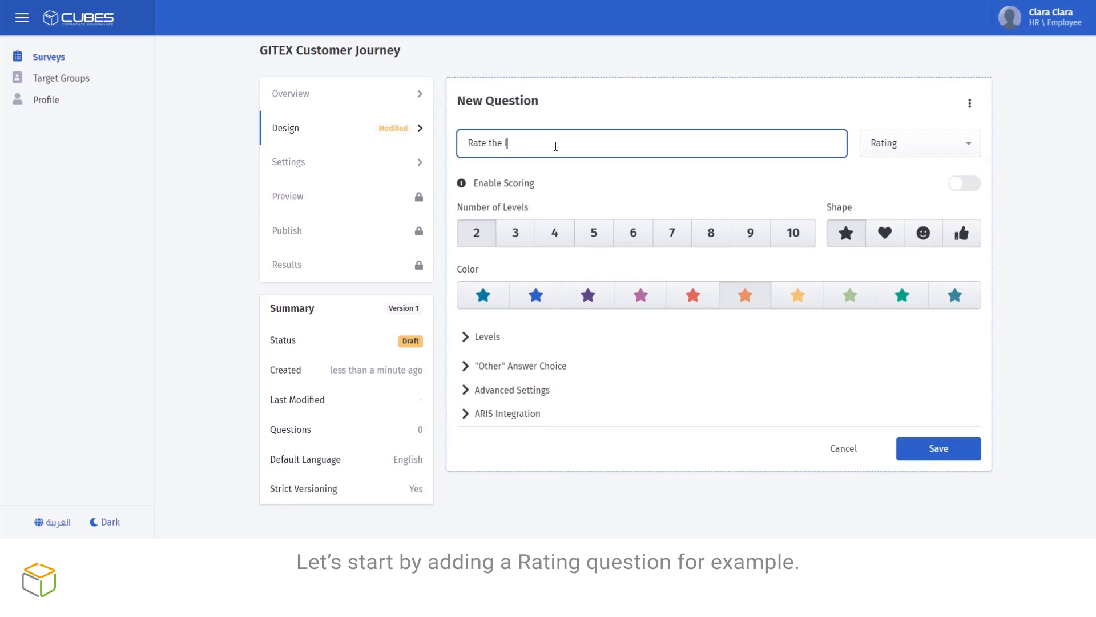
text(mportance of the Arrival at GI)
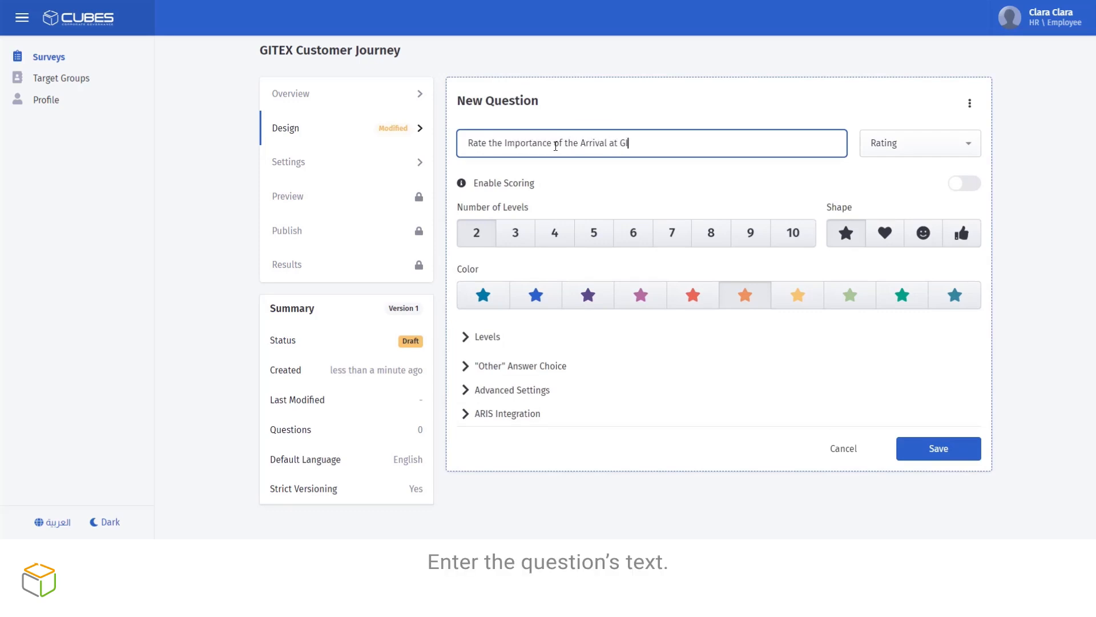
text(TEX Journey Step.)
click(526, 242)
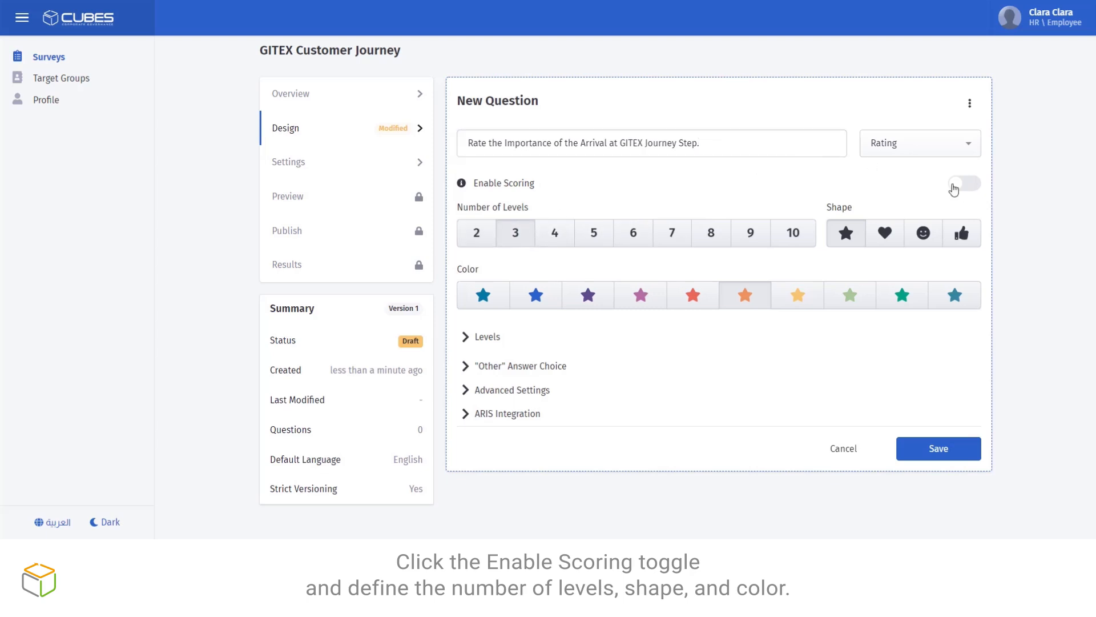
click(953, 189)
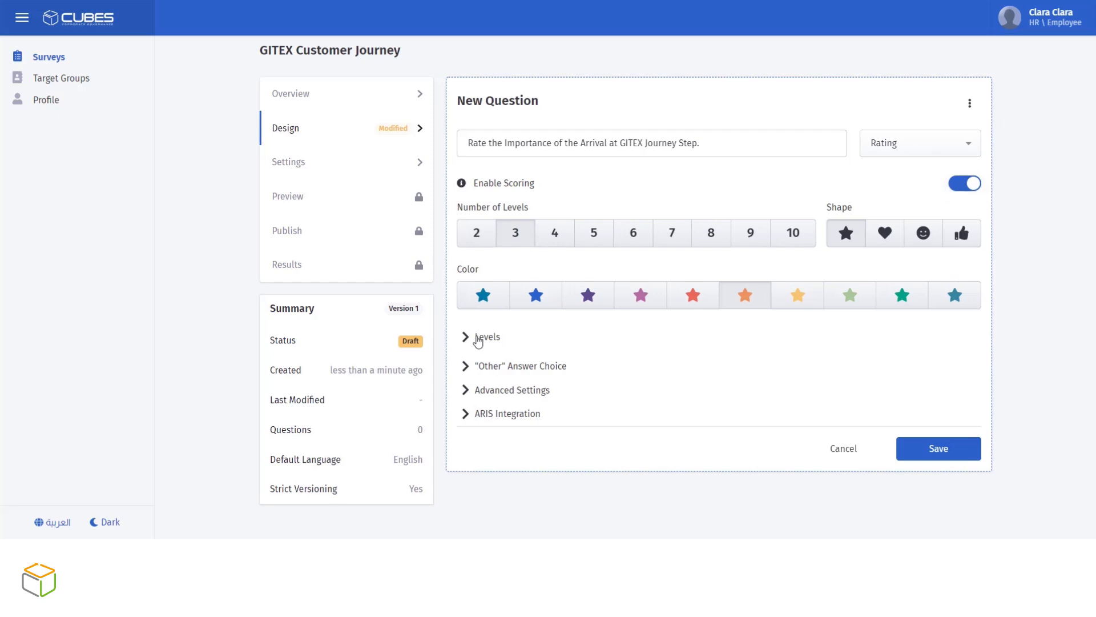
- Label the rating levels 1 to 3 as "Not Important", "Important" and "Very Important"
click(483, 337)
scroll(594, 325, down, 1)
click(528, 331)
text(Not I)
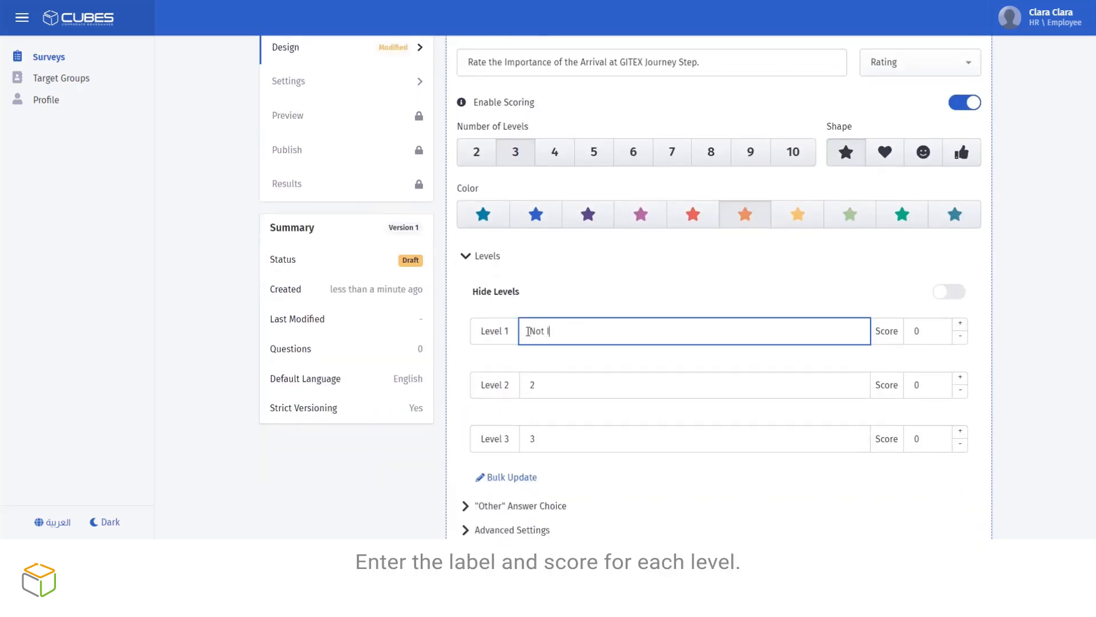
text(mportant)
click(527, 388)
text(Impo)
click(531, 439)
text(Very)
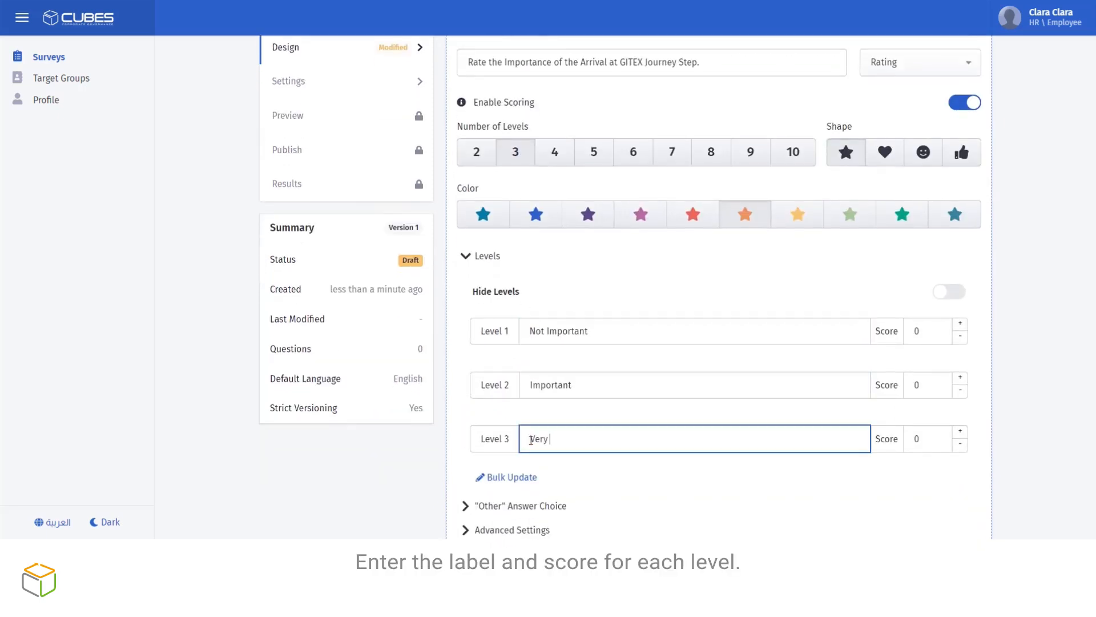
- Set the rating level scores to 3 for Not Important, 7 for Important and 10 for Very Important
double_click(917, 331)
text(3)
double_click(916, 384)
text(7)
double_click(917, 438)
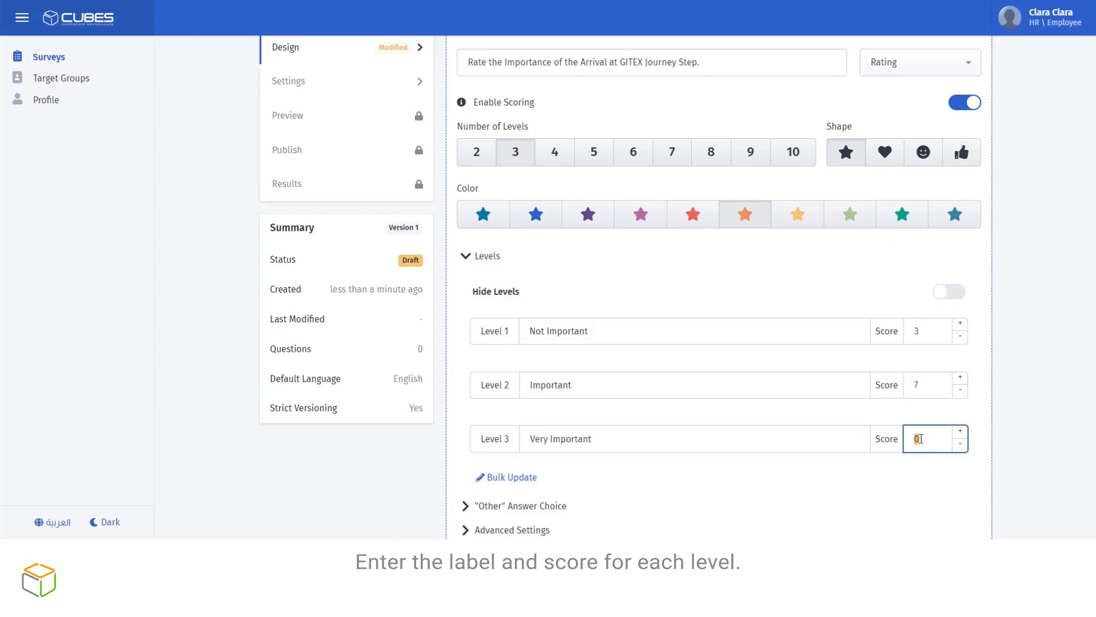
text(10)
click(860, 464)
- Review the rating question's "Other" answer choice and advanced settings, including the group, required answer and comment field options
scroll(685, 446, down, 2)
click(483, 424)
click(482, 424)
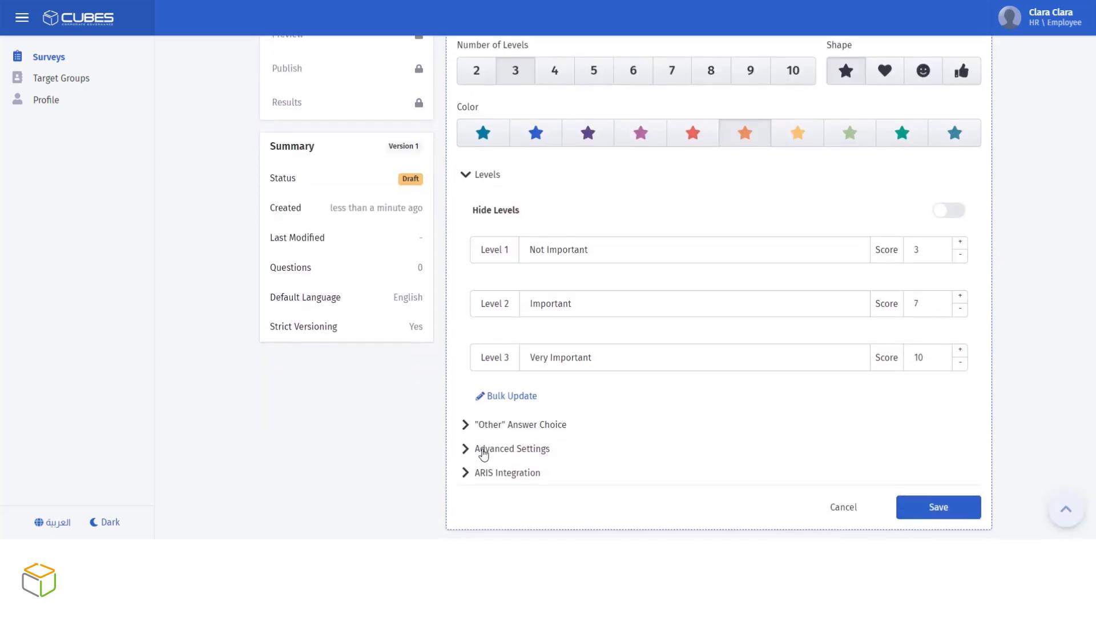
click(484, 450)
scroll(484, 454, down, 3)
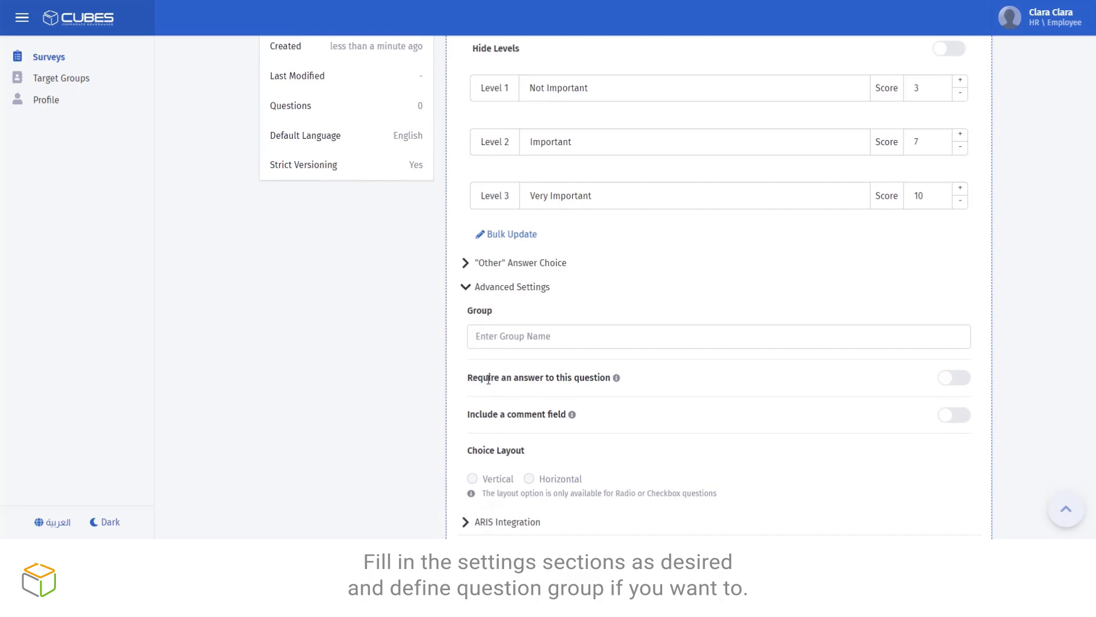
click(464, 286)
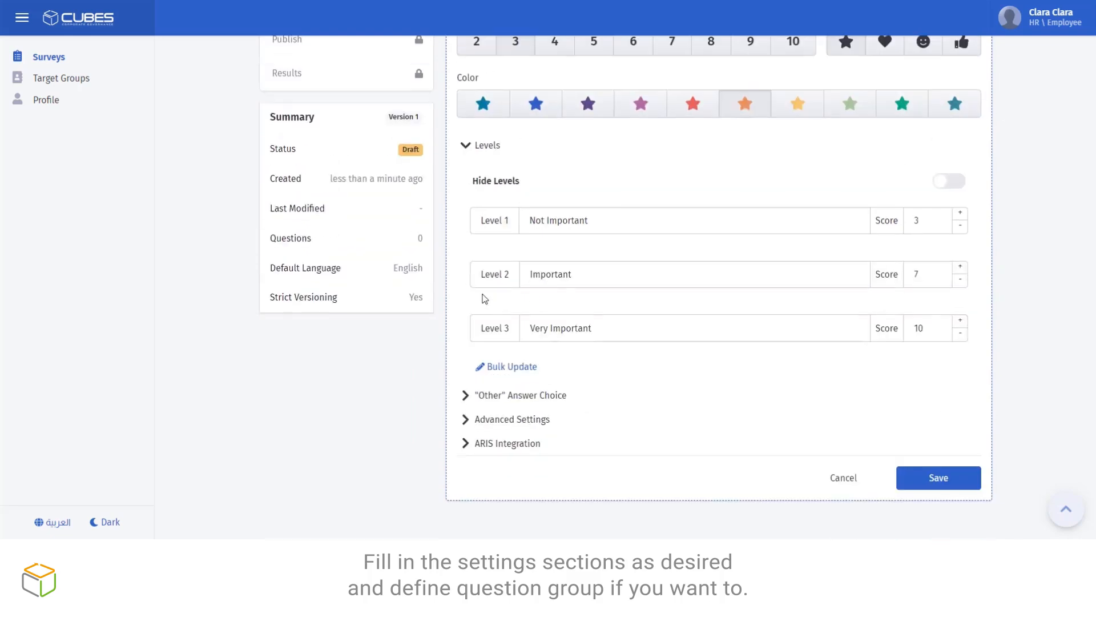
- Map the rating question to the customer journey step "Arrival at GITEX Location" with impact on Touchpoint, and save it
click(512, 443)
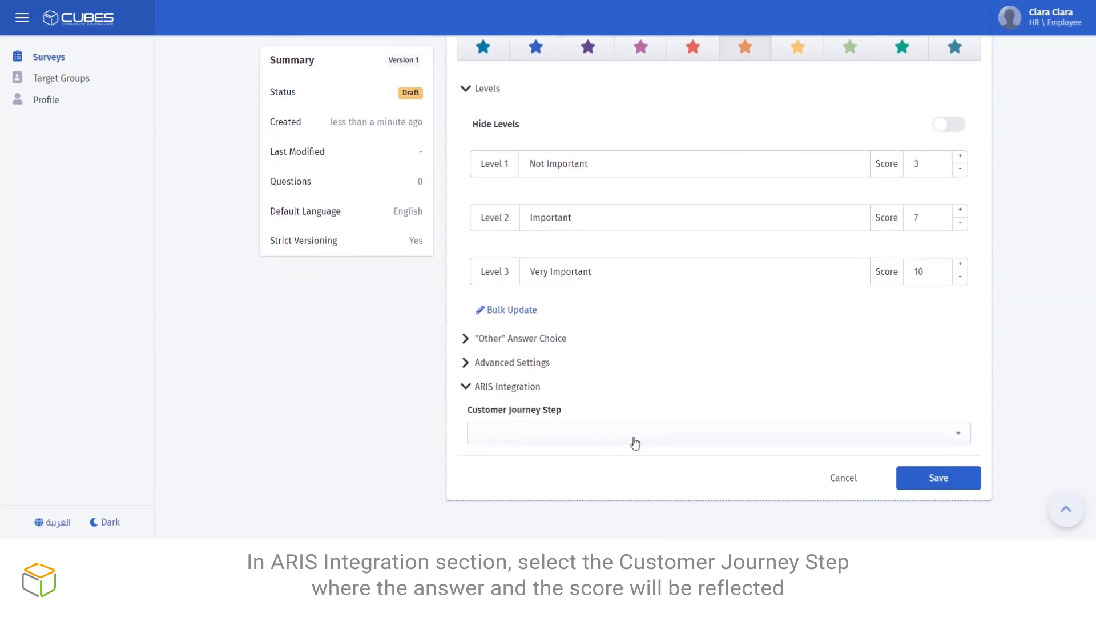
click(673, 443)
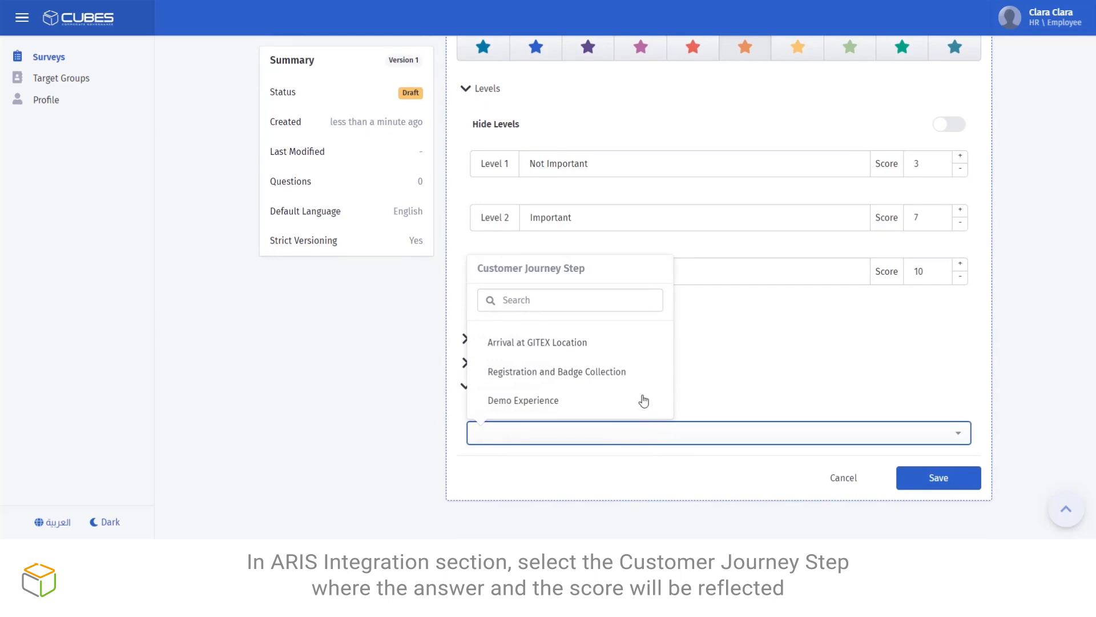
click(576, 342)
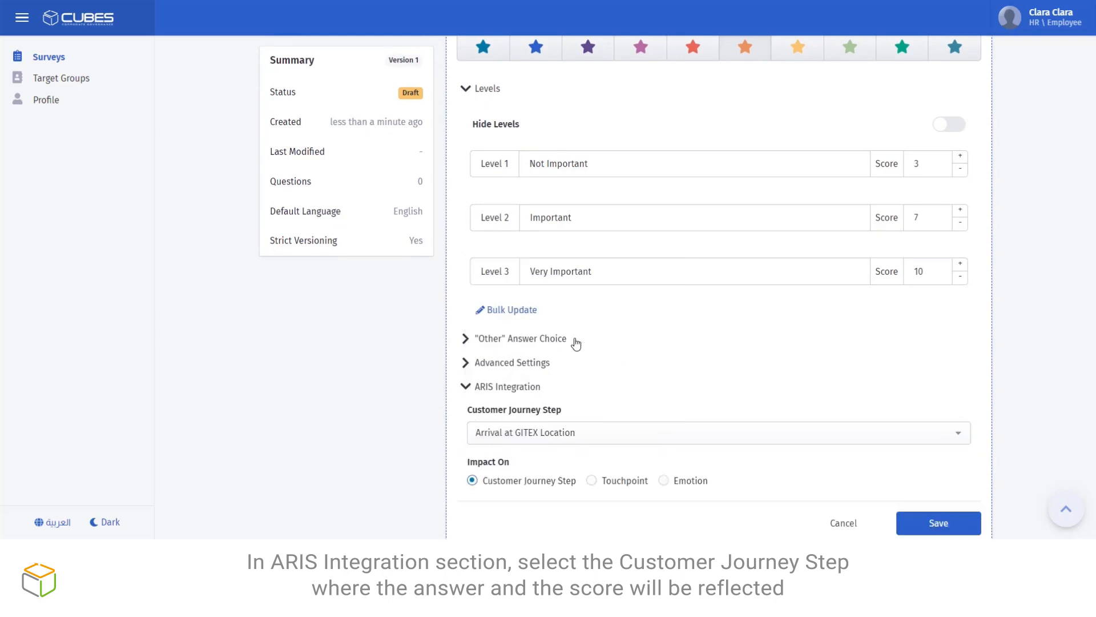
scroll(657, 437, down, 1)
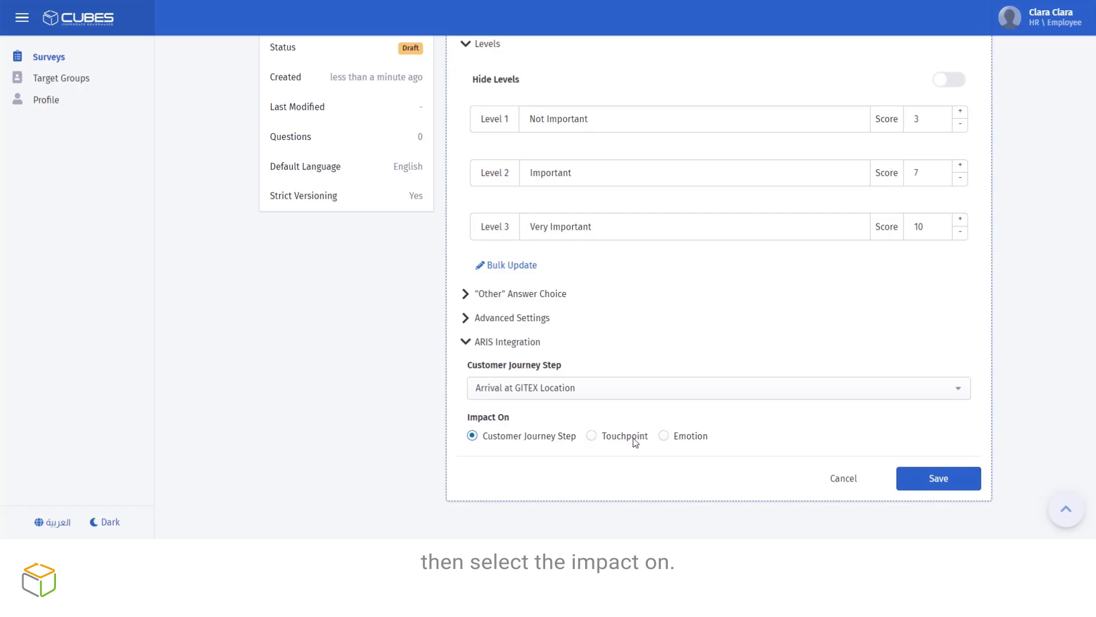
click(592, 436)
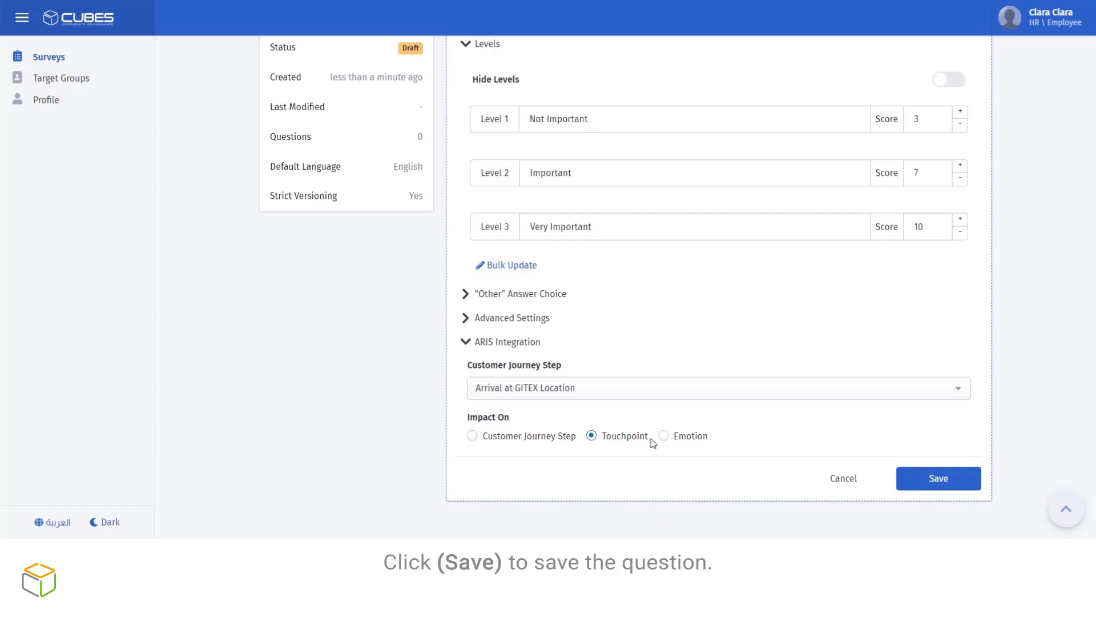
click(943, 482)
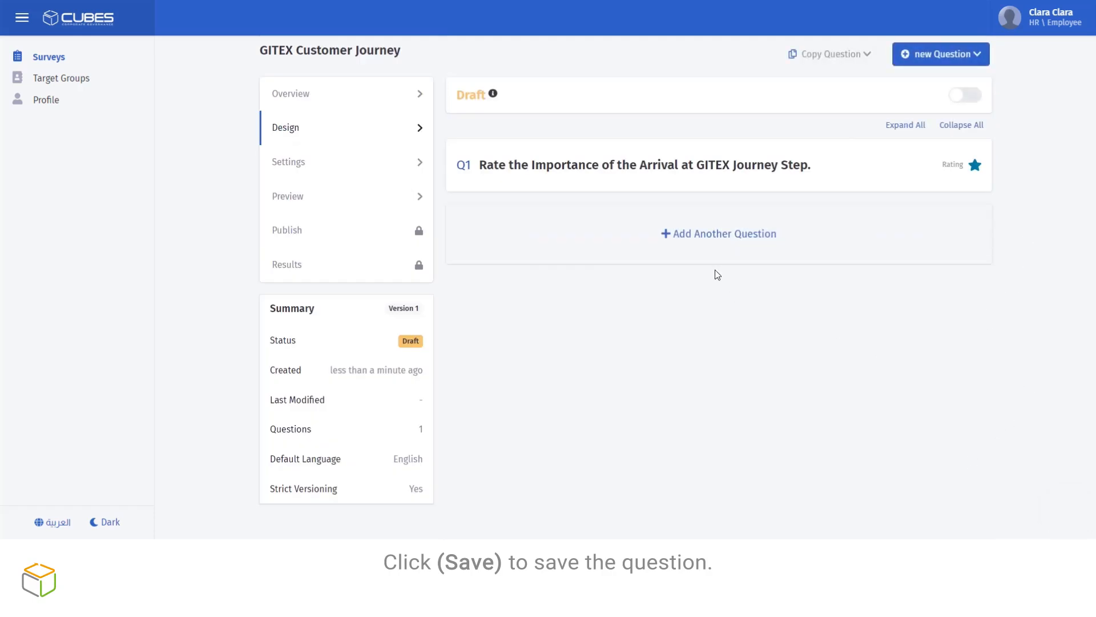
- Add a Satisfaction question reading "What is your emotion for the Arrival at GITEX Journey Step?"
click(711, 235)
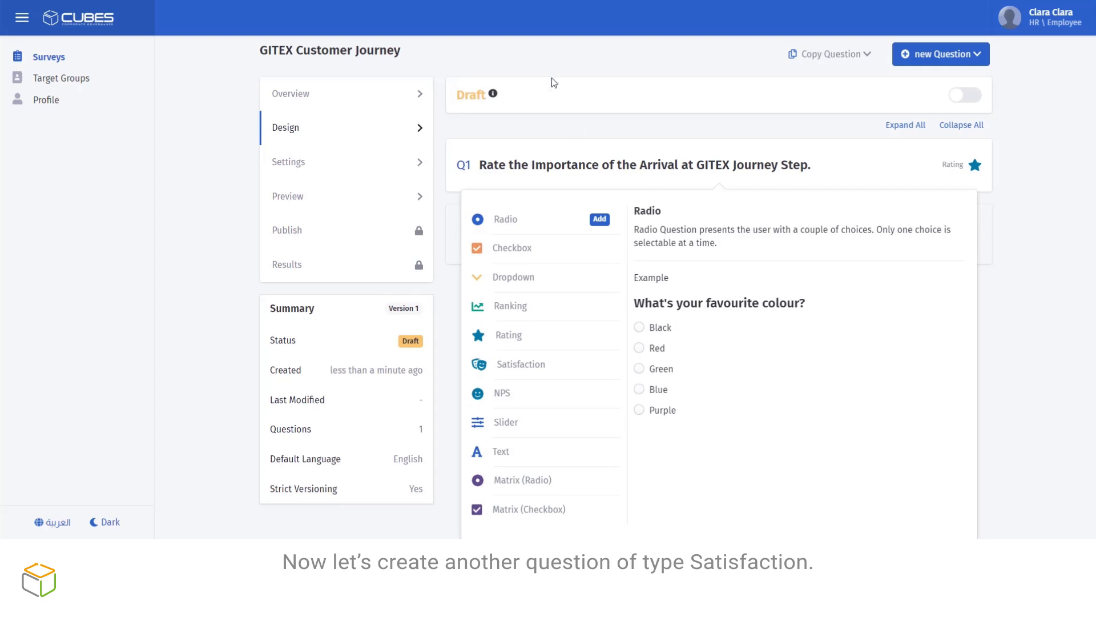
click(552, 370)
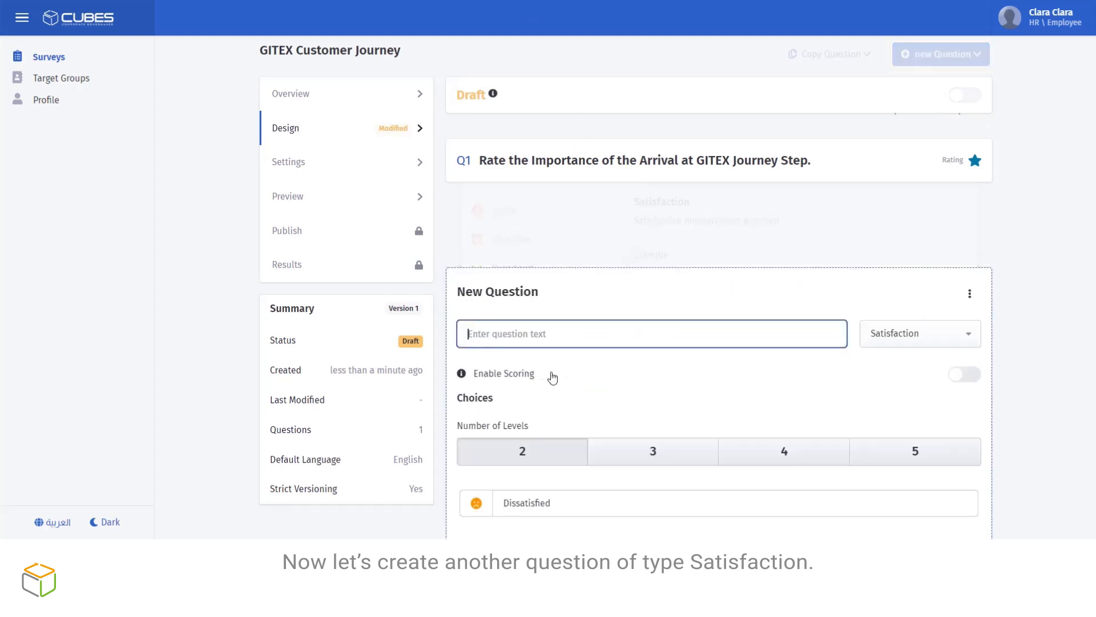
scroll(636, 325, down, 2)
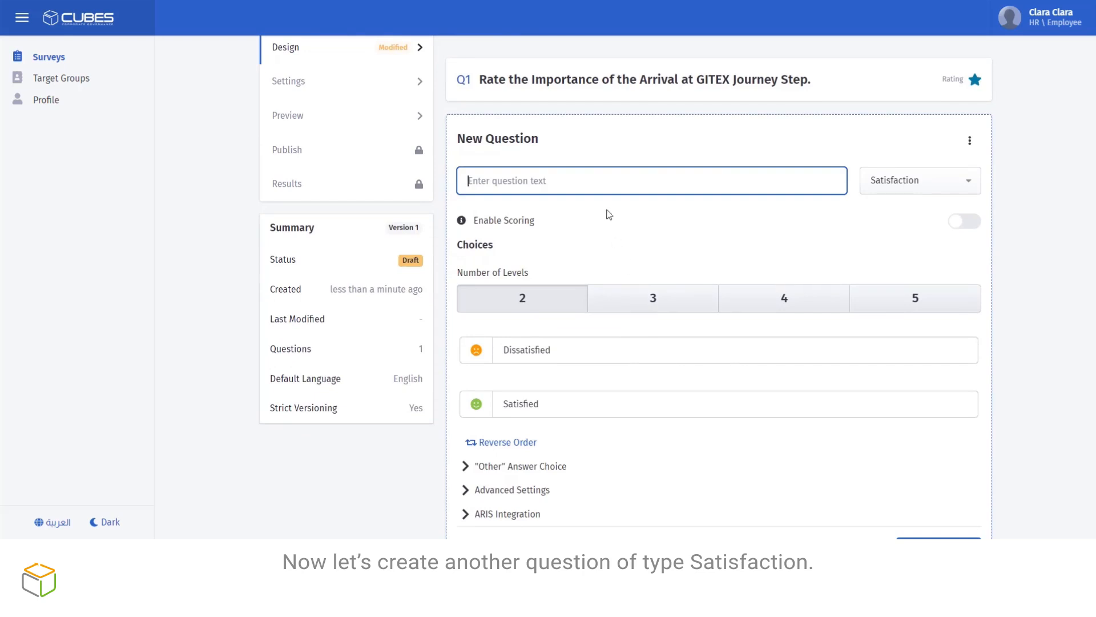
text(What is your emoti)
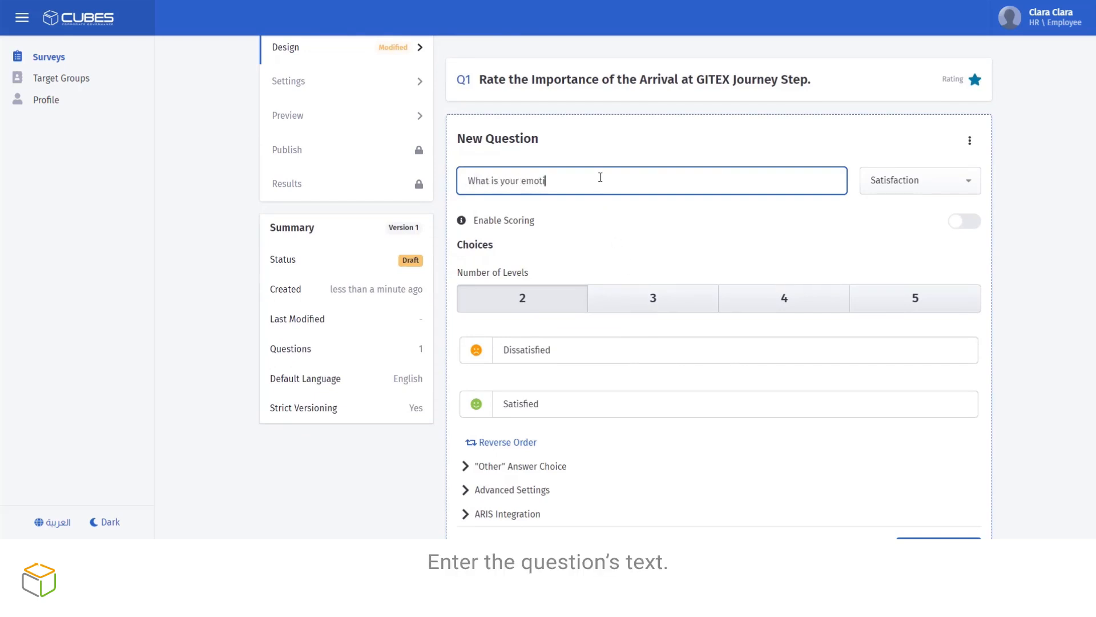
text(on for the Arrival at GITEX Journey Step?)
click(682, 234)
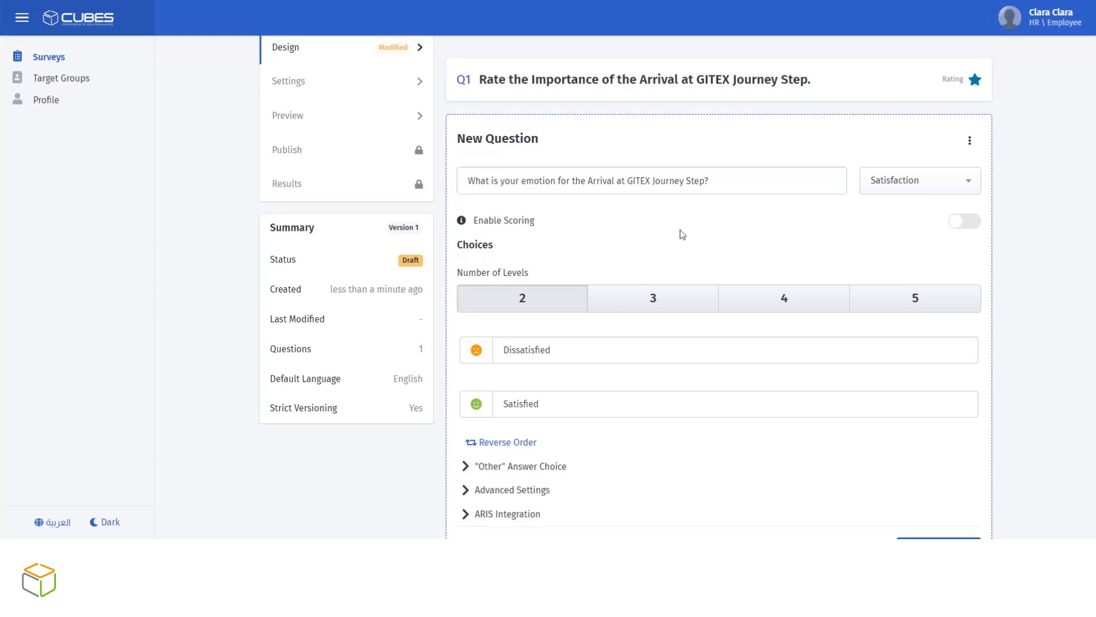
- Enable scoring for the satisfaction question and set its number of levels to 3
click(958, 225)
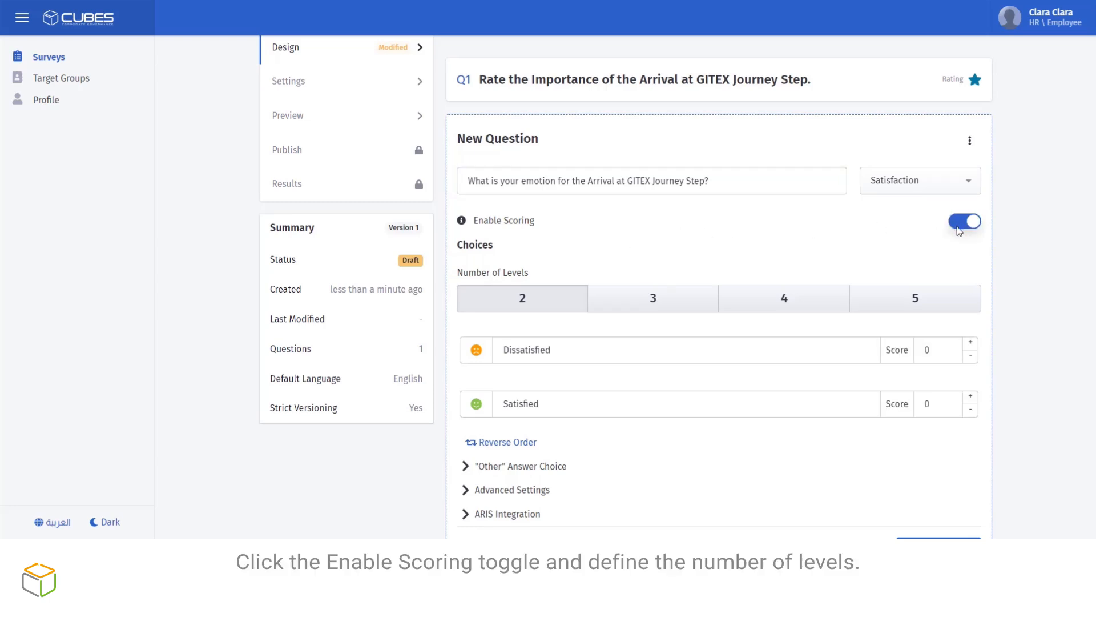
click(660, 298)
scroll(673, 275, down, 1)
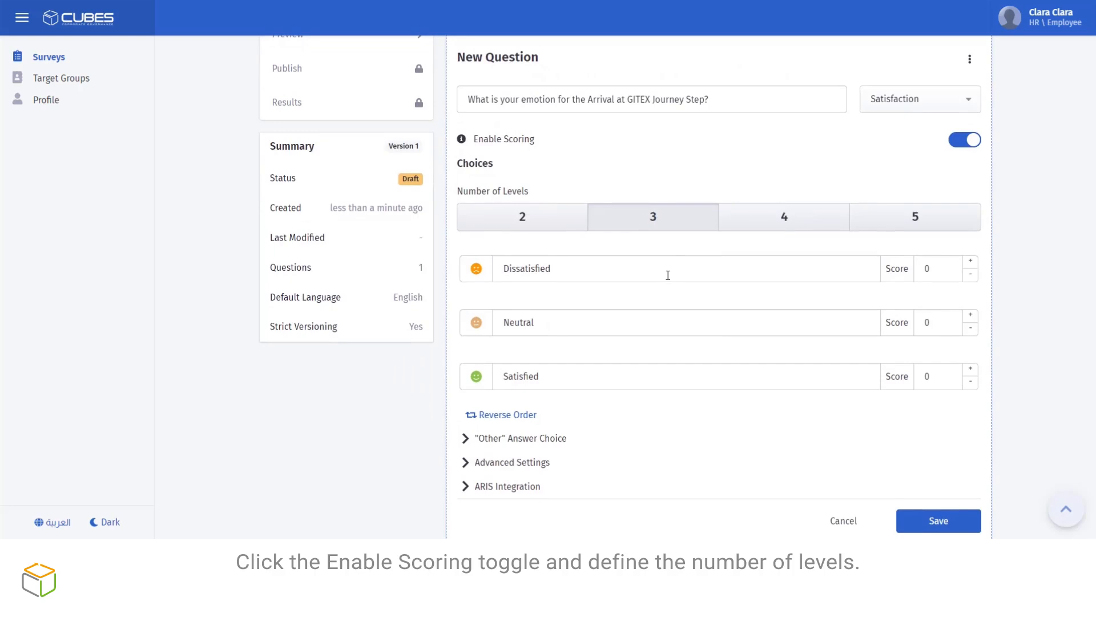
- Rename the Dissatisfied choice to "Unhappy" and the Satisfied choice to "Happy"
double_click(500, 269)
text(Unhappy)
double_click(496, 371)
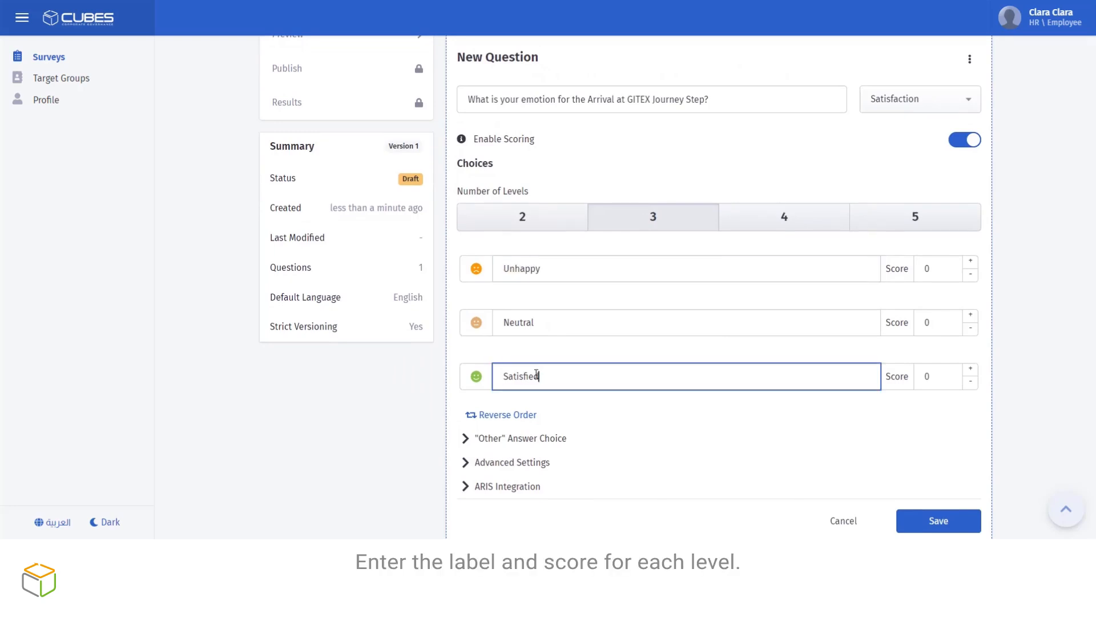
text(Happy)
- Set the satisfaction choice scores to 3 for Unhappy, 7 for Neutral and 10 for Happy
double_click(920, 269)
text(3)
double_click(925, 323)
text(7)
double_click(925, 377)
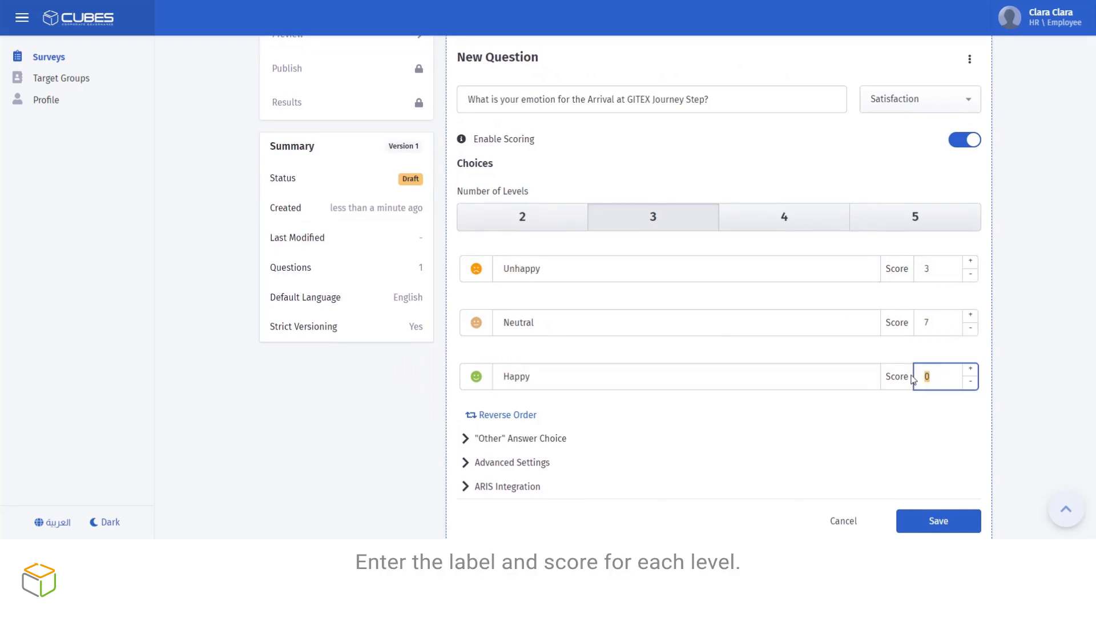
text(10)
- Map the satisfaction question to the customer journey step "Arrival at GITEX Location" with impact on Emotion, and save it
scroll(839, 399, down, 1)
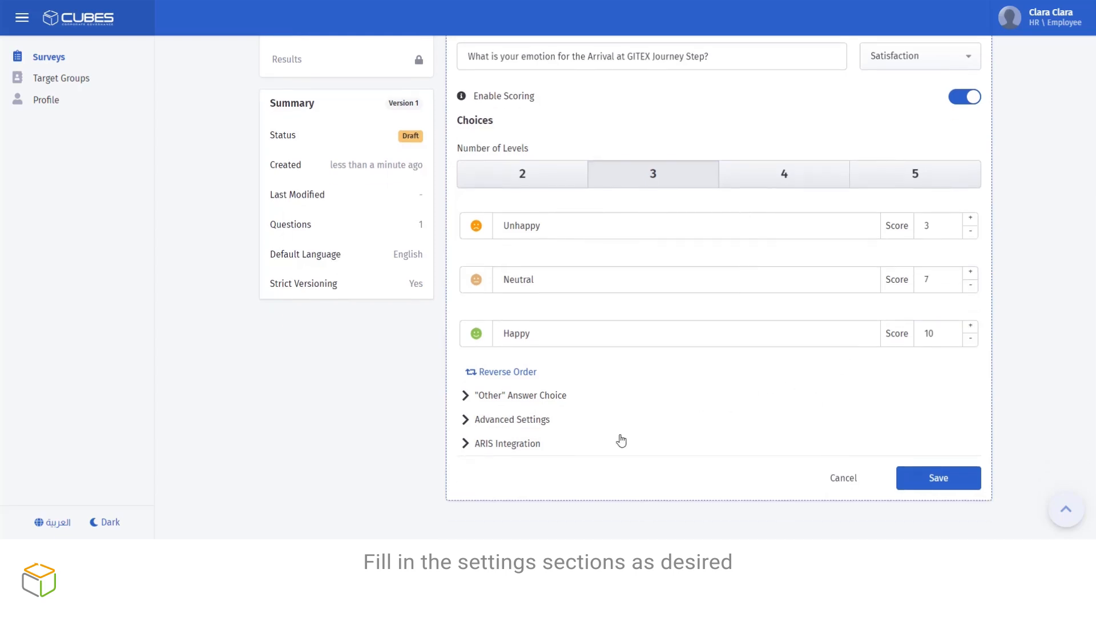
click(478, 445)
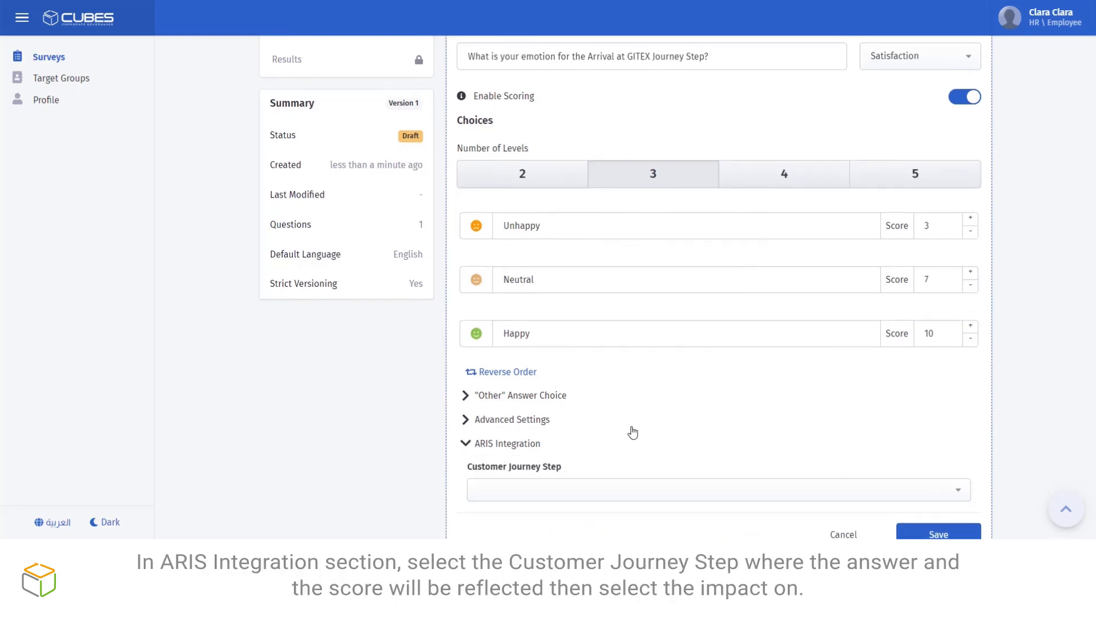
click(643, 489)
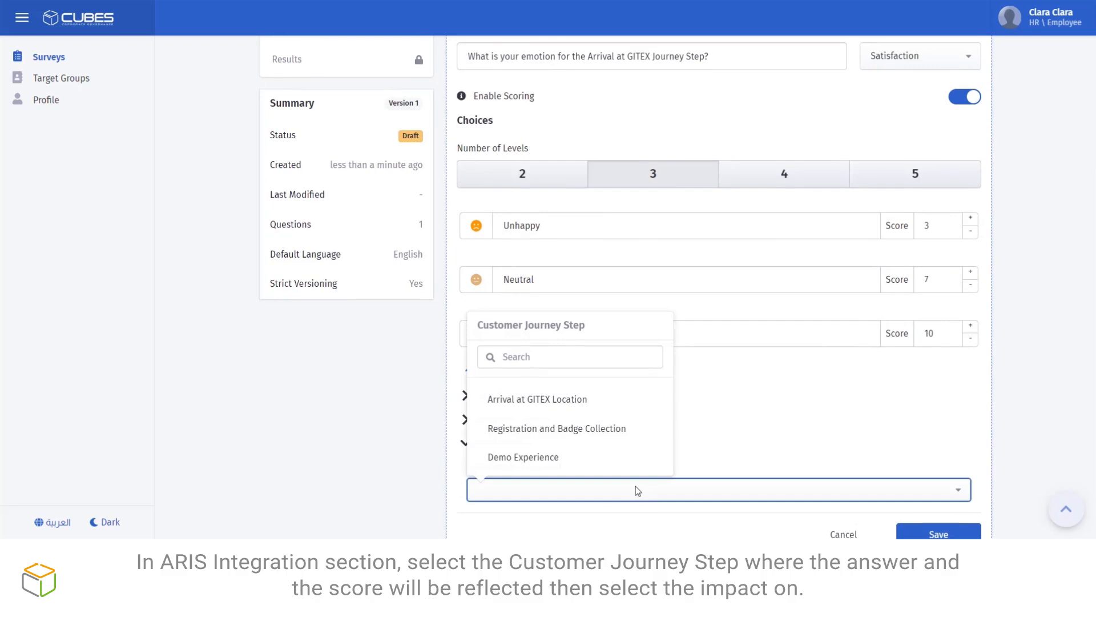
click(580, 400)
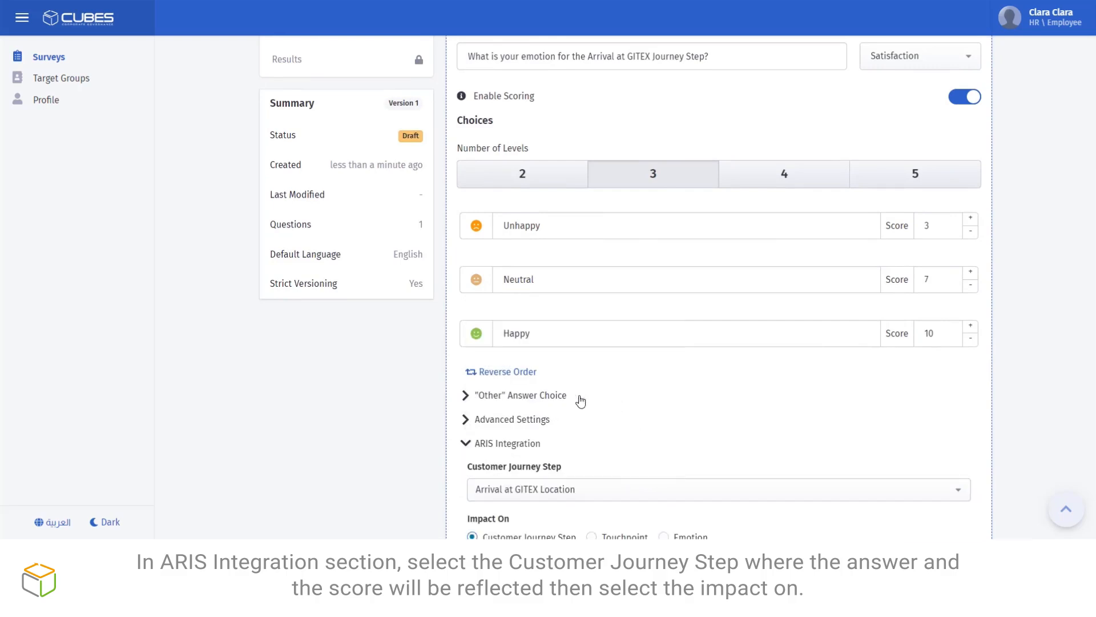
scroll(665, 433, down, 2)
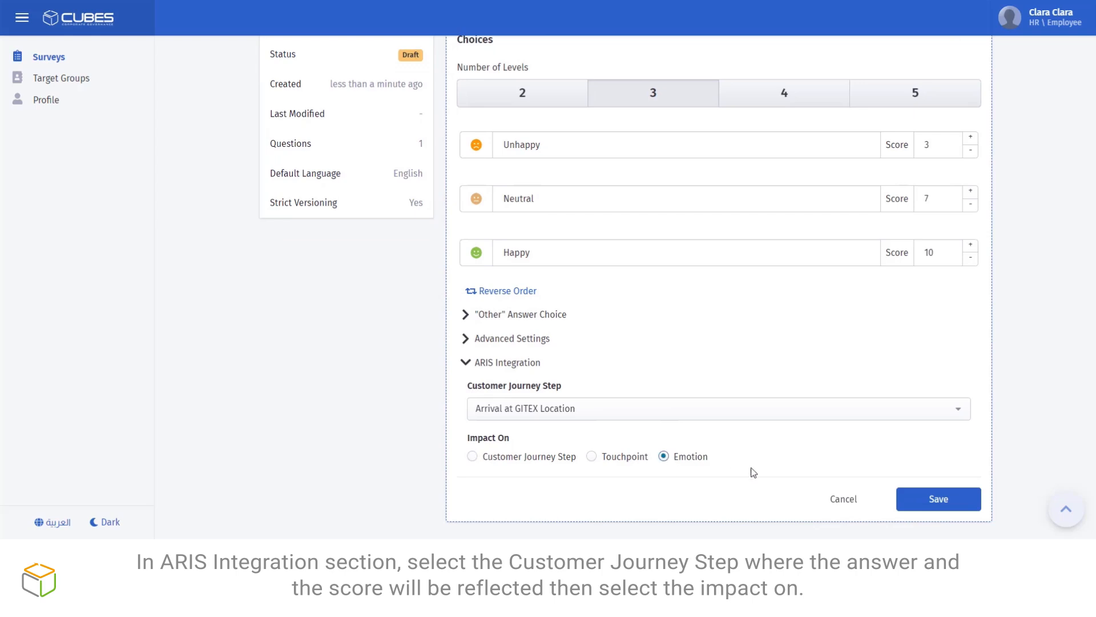
click(935, 502)
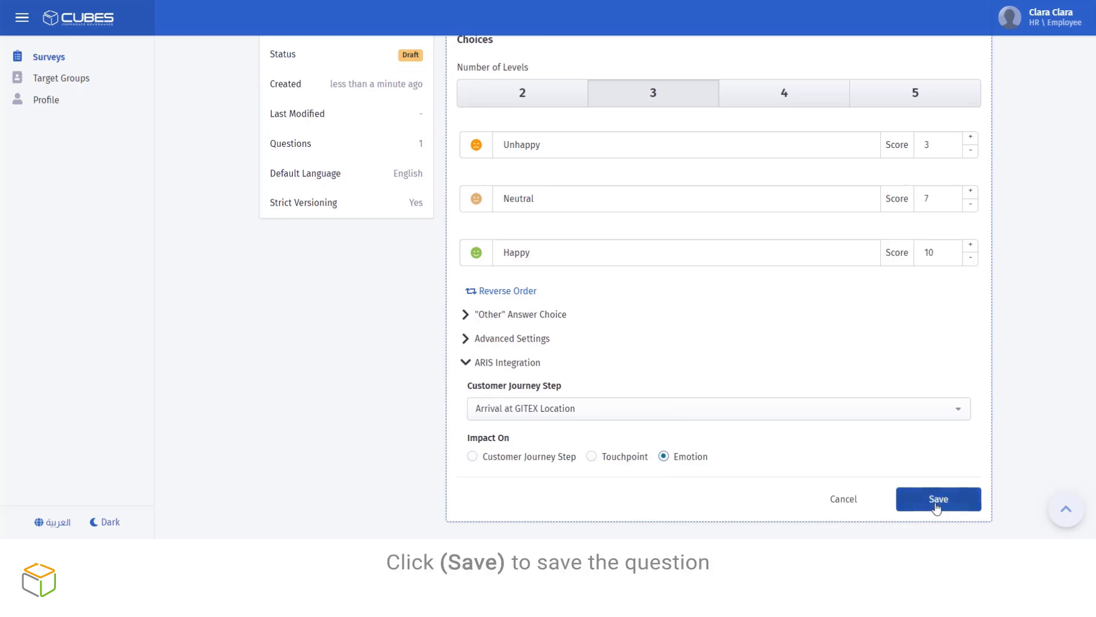
- Add a Radio question reading "How was the overall experience of the Arrival at GITEX Journey Step?"
click(697, 298)
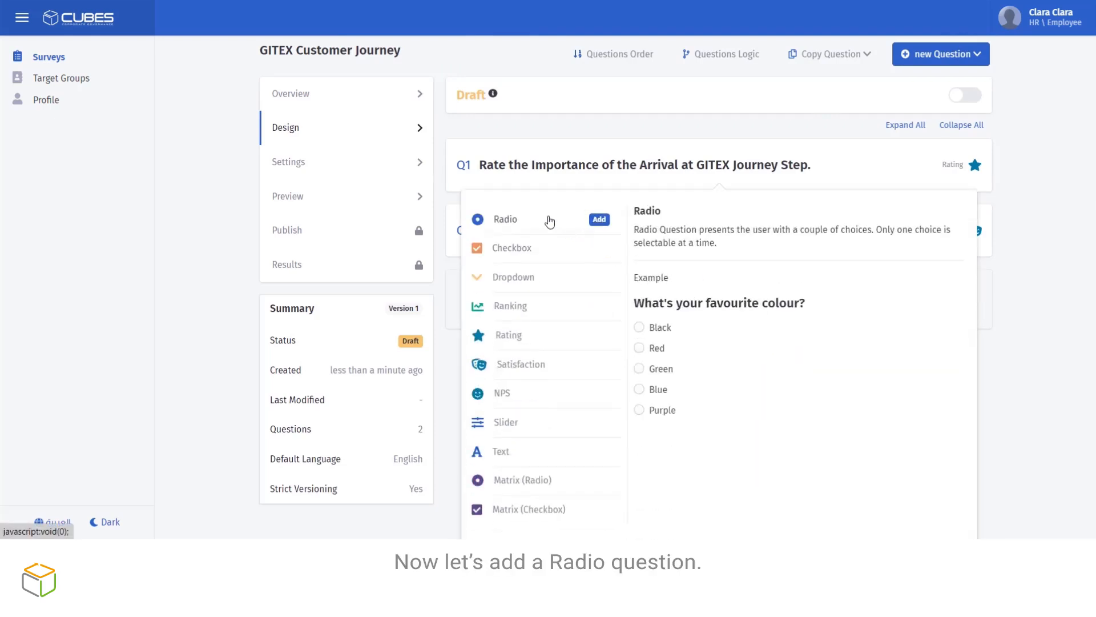
click(549, 221)
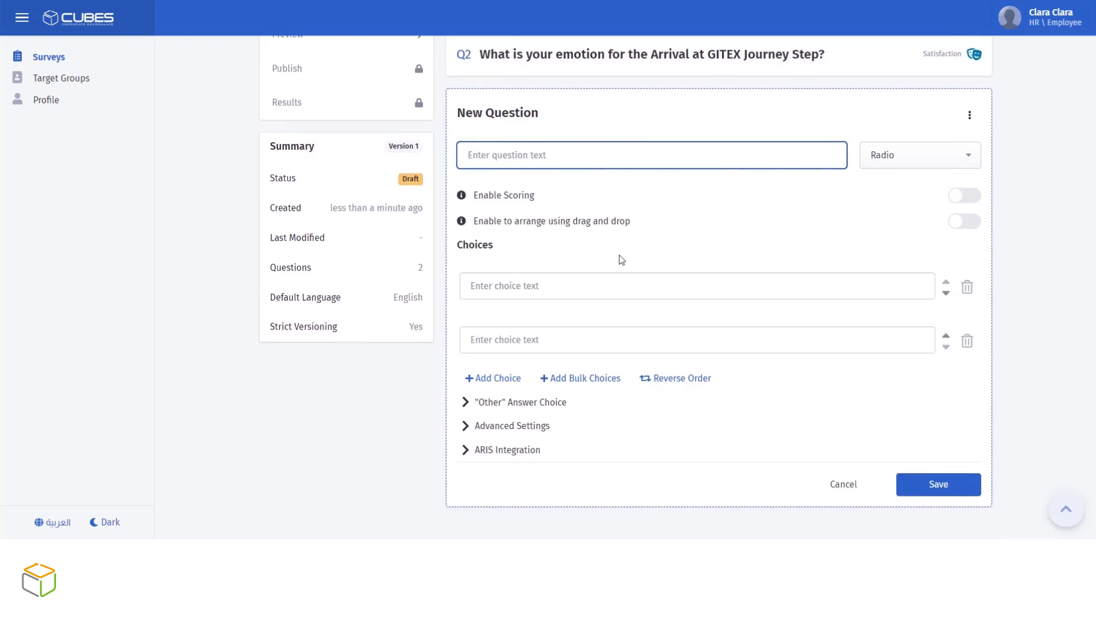
click(490, 155)
text(How was the overall experience of the Arrival at GITEX Jour)
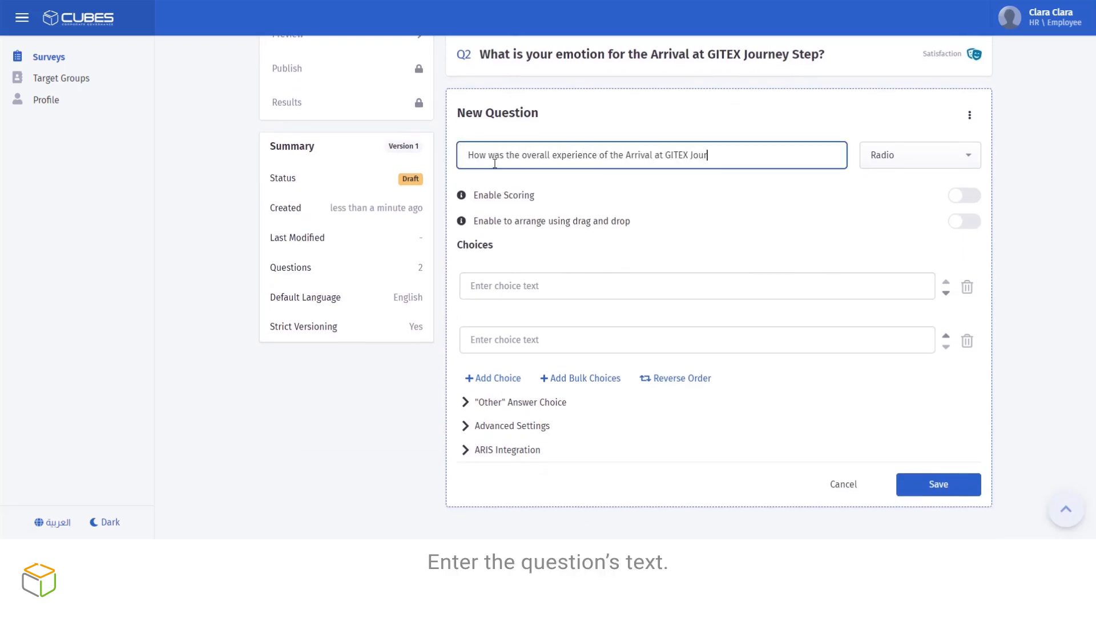
text(ney Step?)
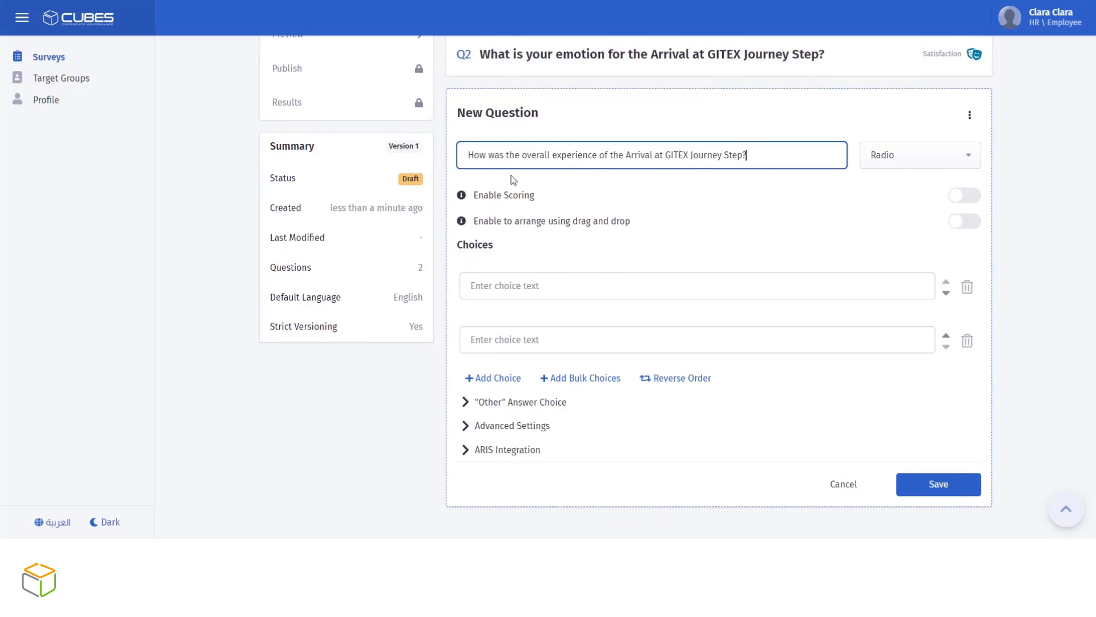
- Enable scoring for the radio question and define three choices labelled "Upset", "Satisfied" and "Pleased"
click(968, 197)
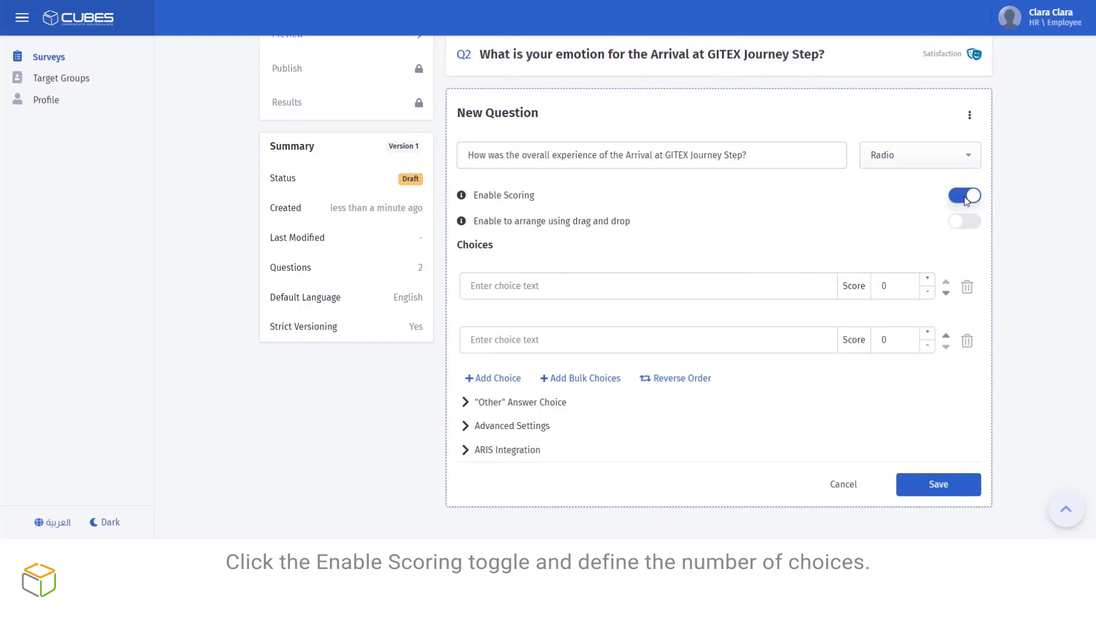
click(498, 378)
click(552, 285)
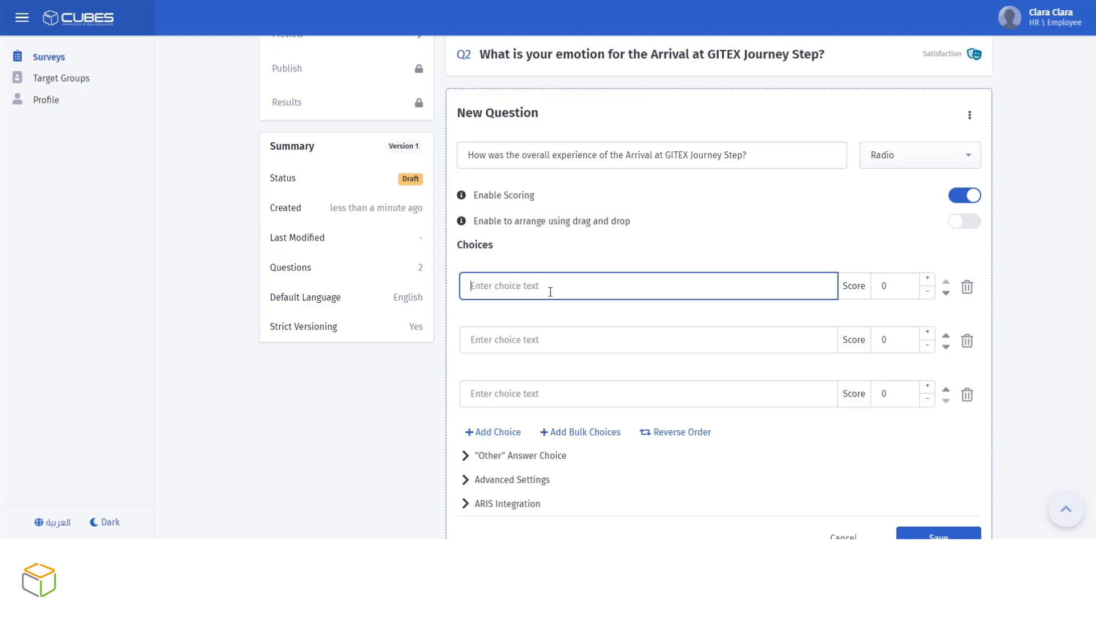
text(Upset)
click(513, 337)
text(Satisfied)
click(508, 393)
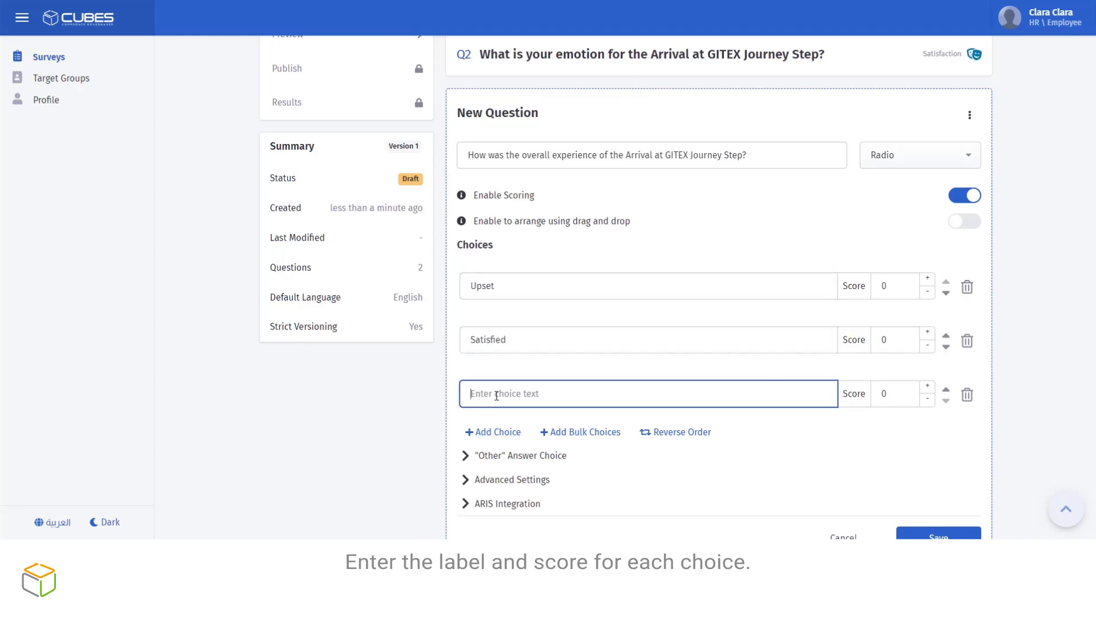
text(Pleased)
- Set the radio choice scores to 3 for Upset, 7 for Satisfied and 10 for Pleased
click(884, 286)
text(3)
click(879, 342)
text(7)
click(884, 393)
text(10)
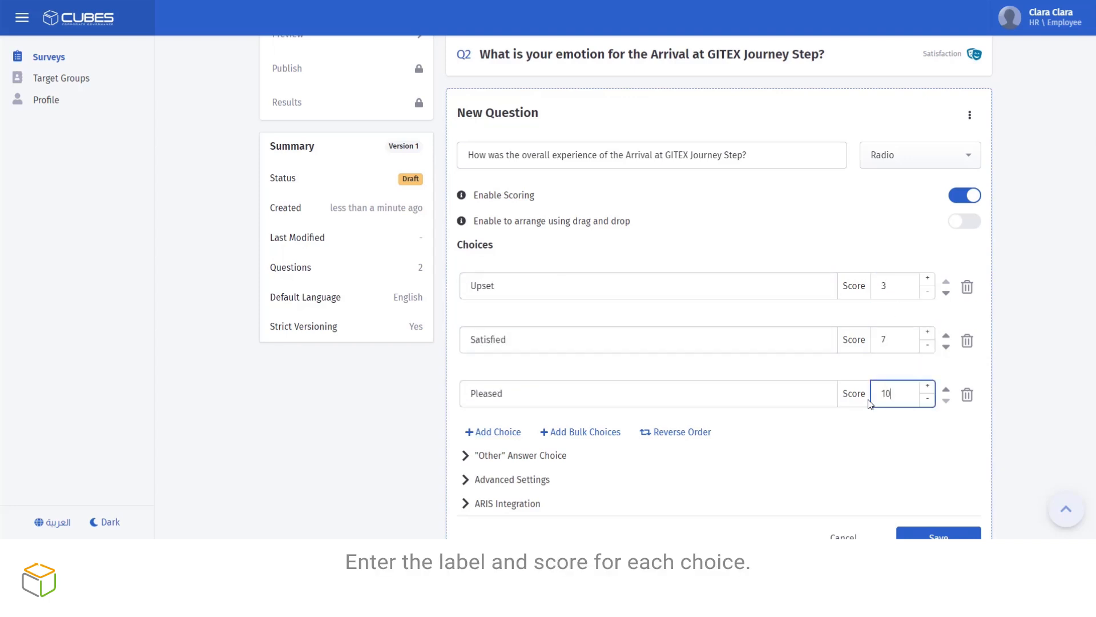
- Map the radio question to "Arrival at GITEX Location" with impact on Customer Journey Step, and save it
scroll(758, 428, down, 1)
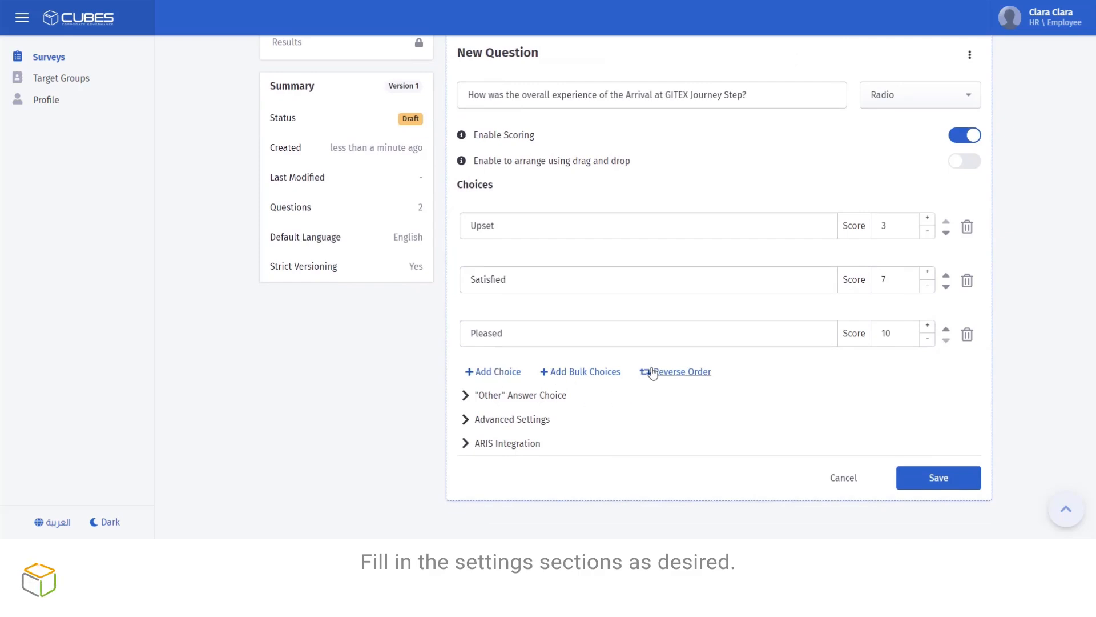
click(473, 445)
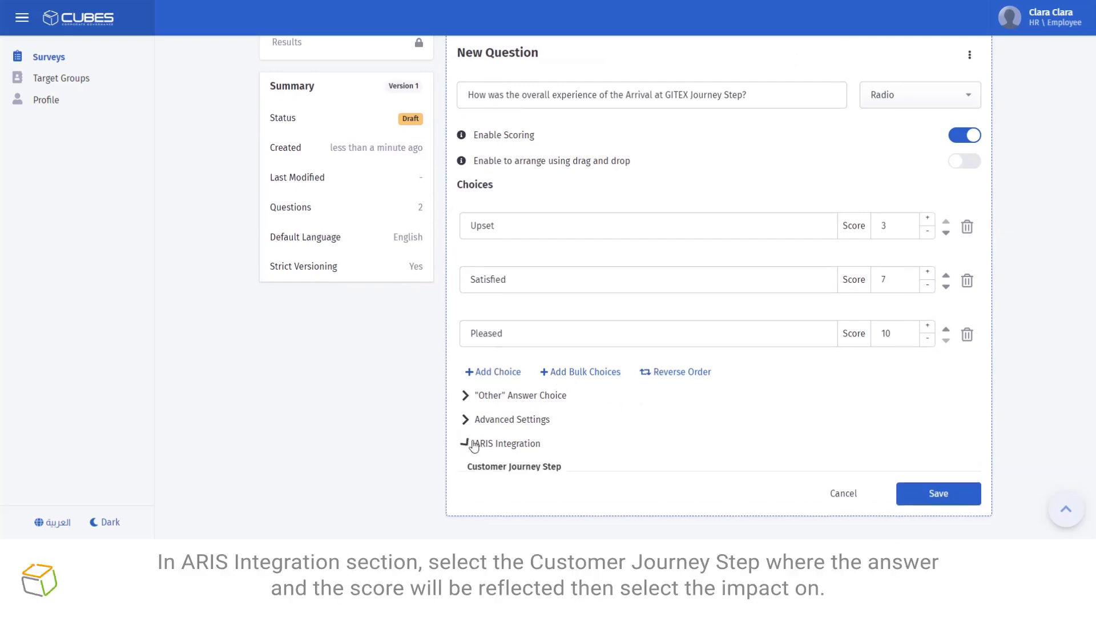
click(629, 495)
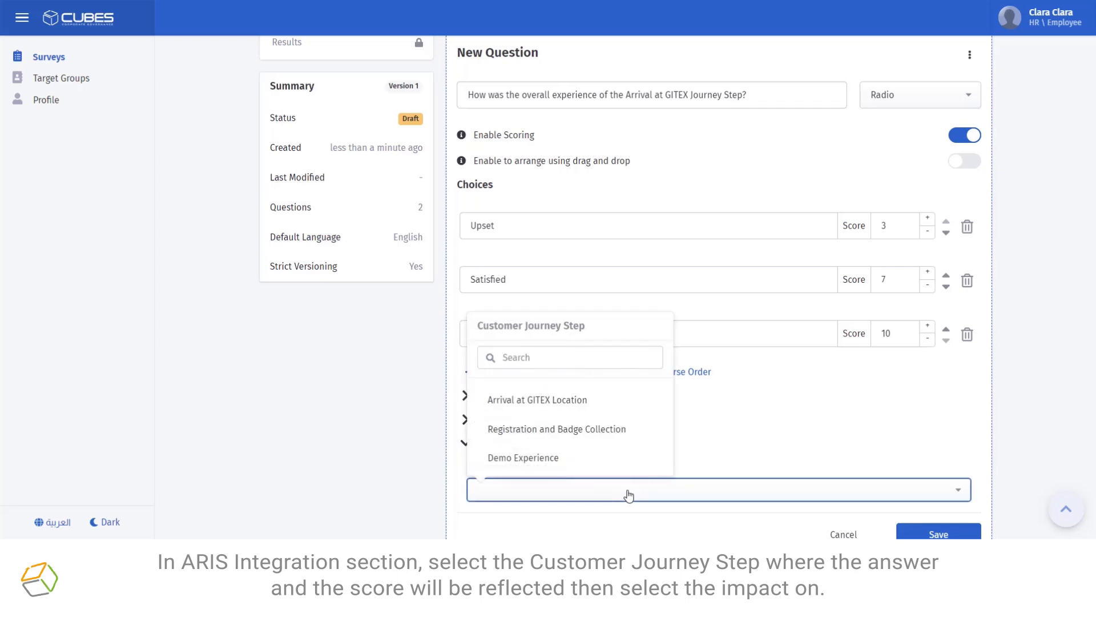
click(567, 403)
scroll(681, 431, down, 2)
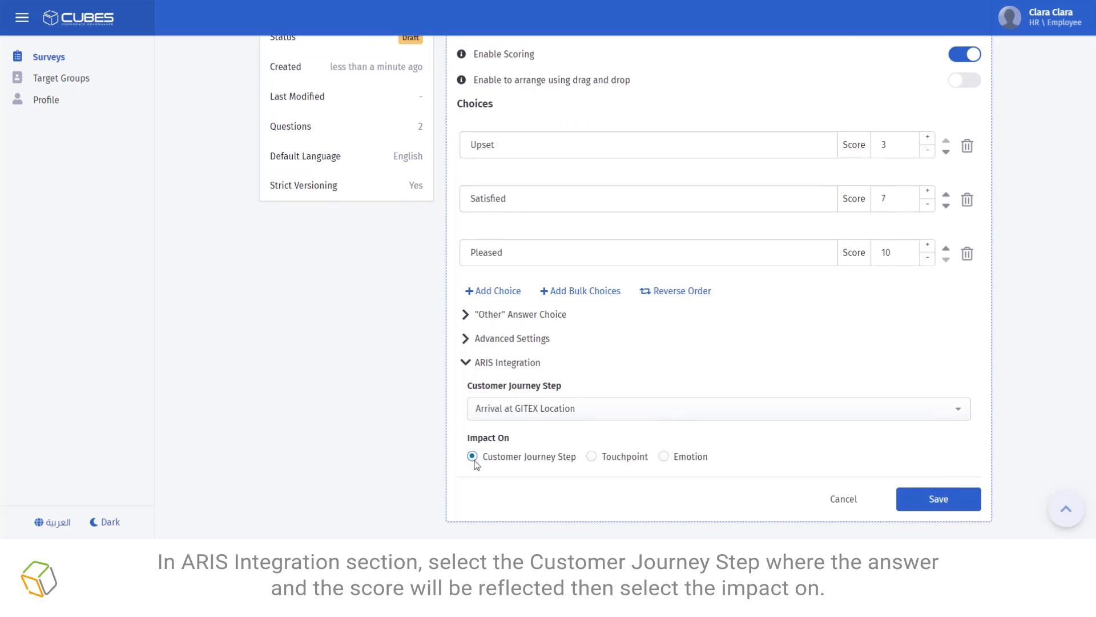
click(908, 493)
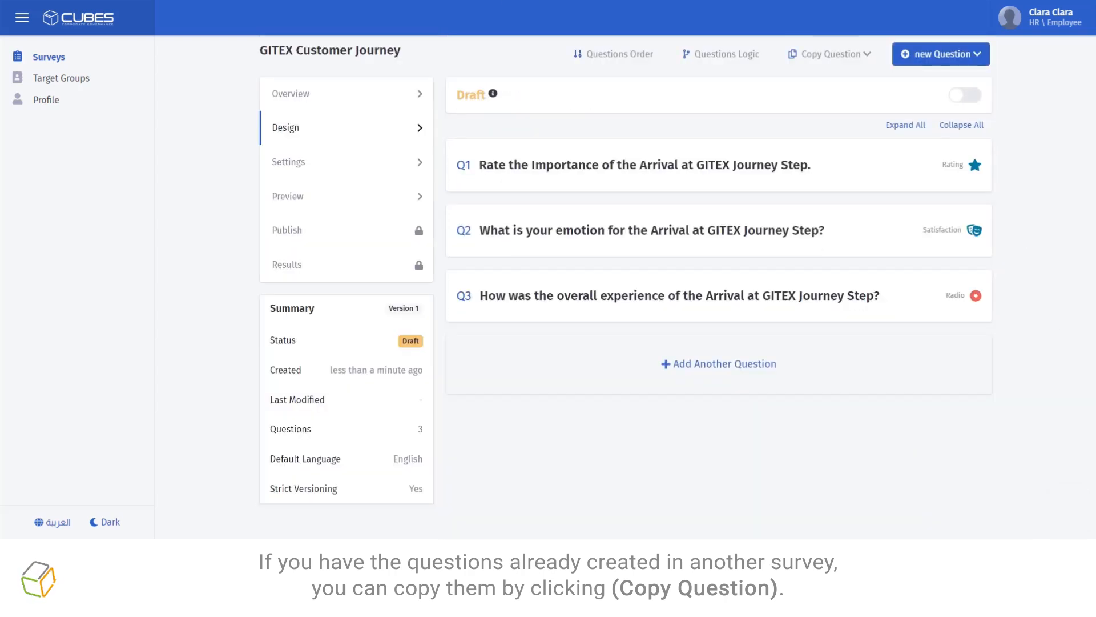
- Copy the question "Rate the importance of the Registration and Badge Collection journey step" from another survey
click(841, 64)
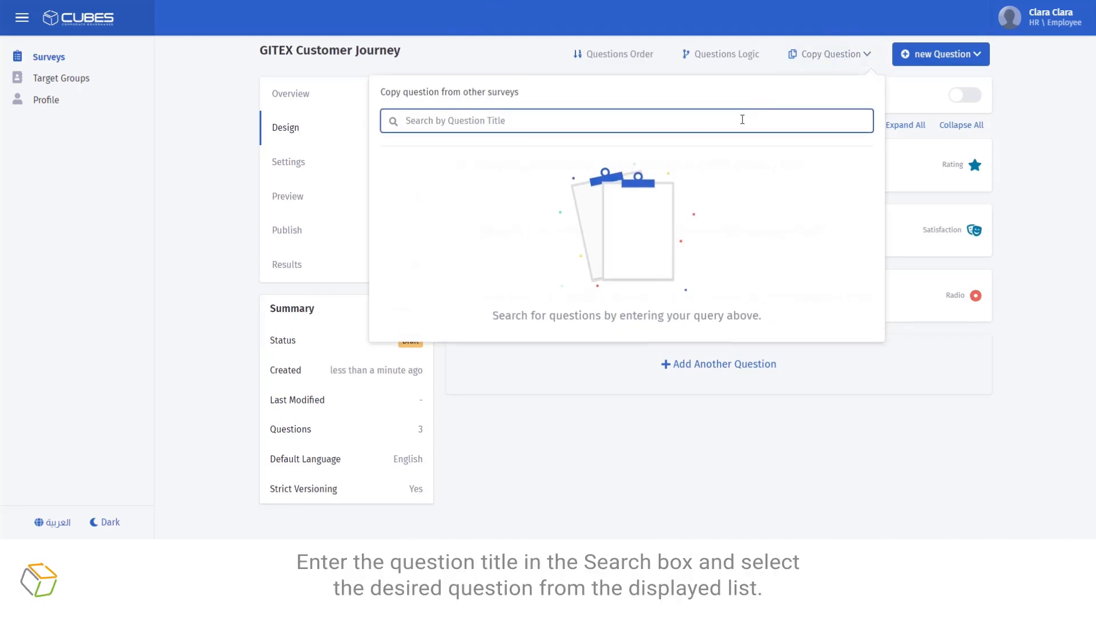
text(Rate the importance of the Registration and Badge Collection journey step)
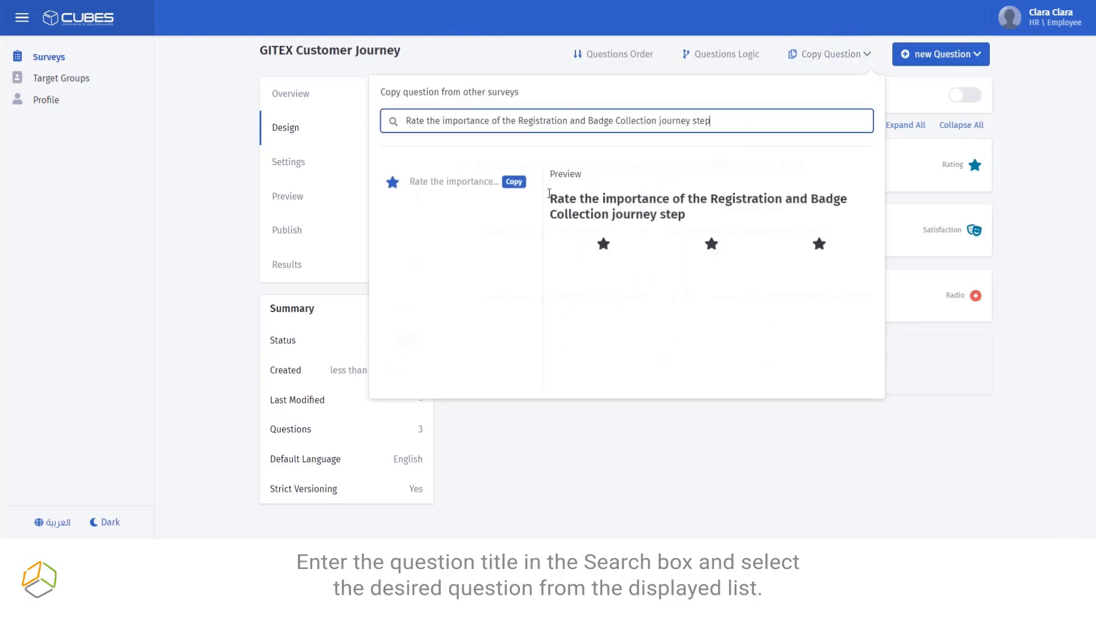
click(454, 188)
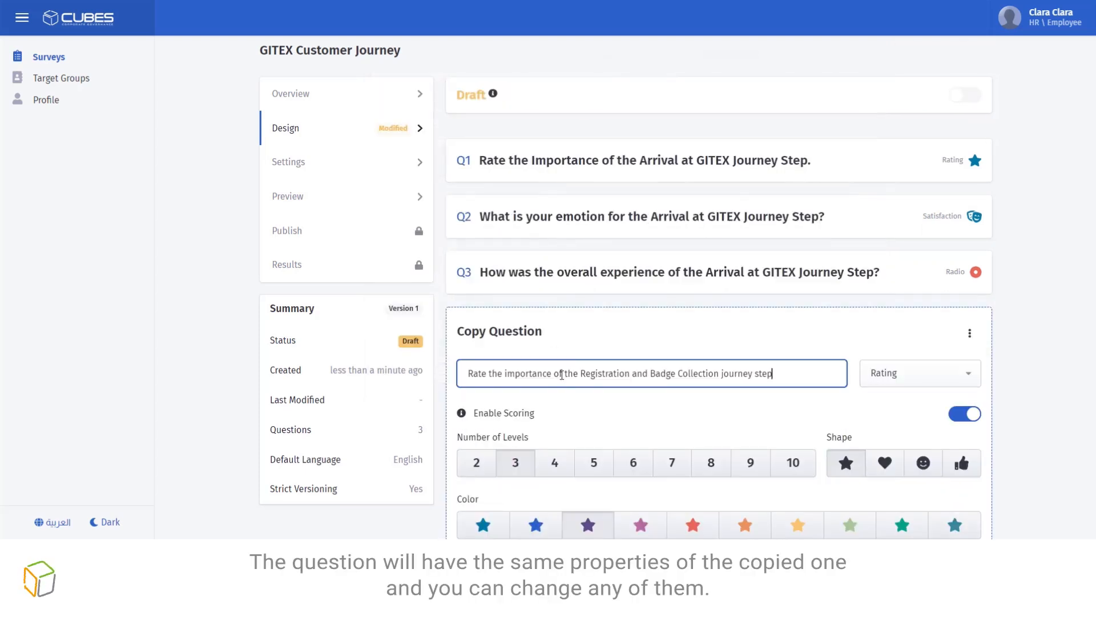
- Review the copied rating question's ARIS Integration settings and save the question
scroll(559, 376, down, 3)
scroll(794, 224, down, 1)
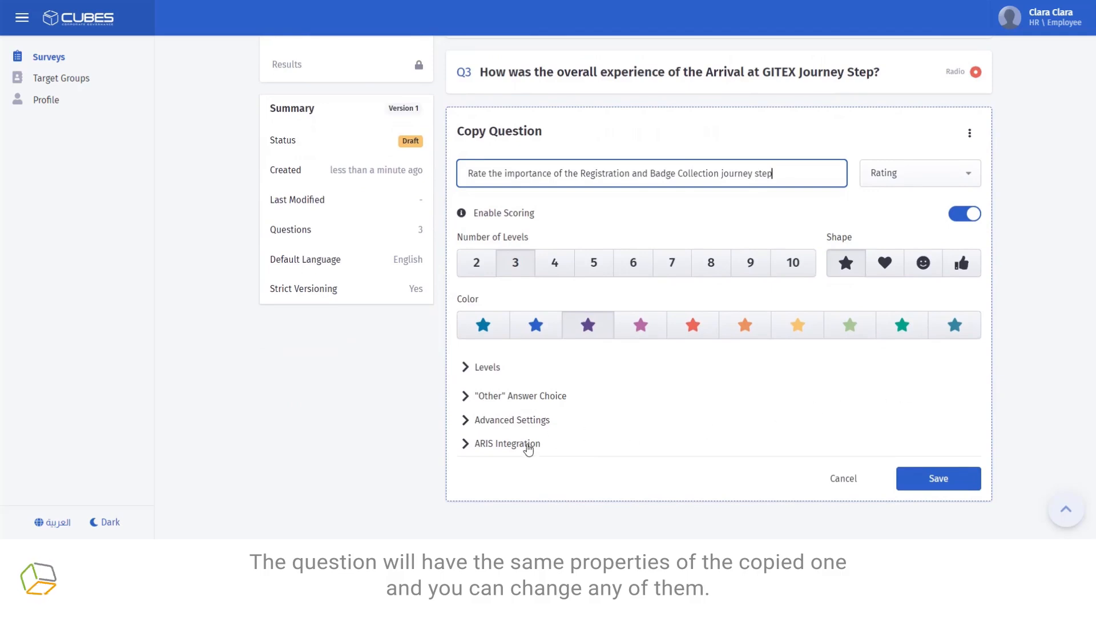
click(523, 451)
scroll(621, 426, down, 2)
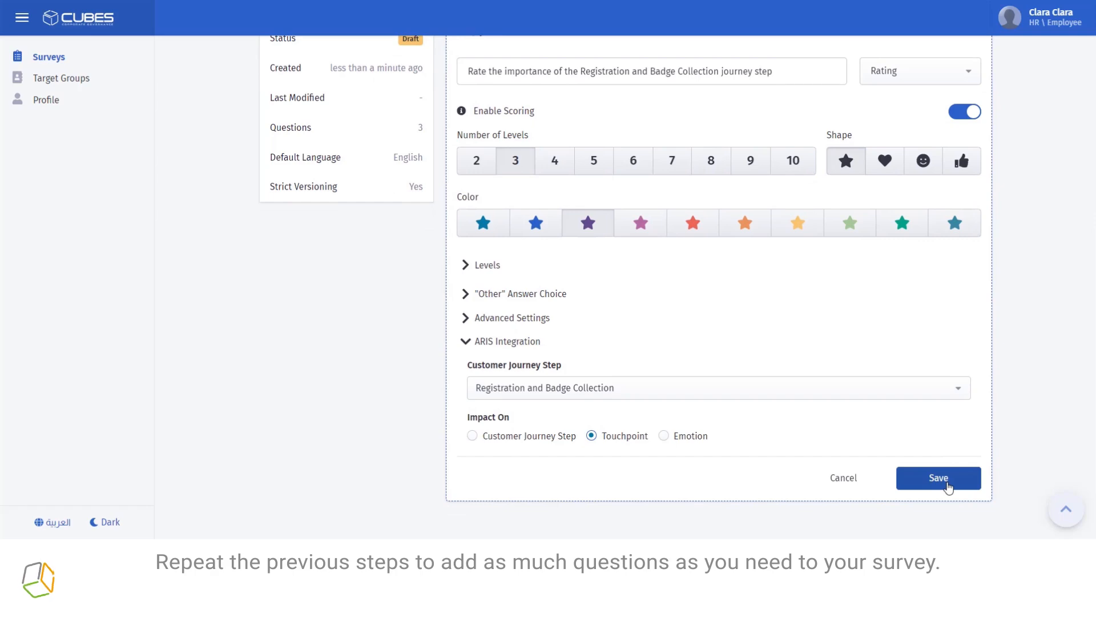
click(939, 479)
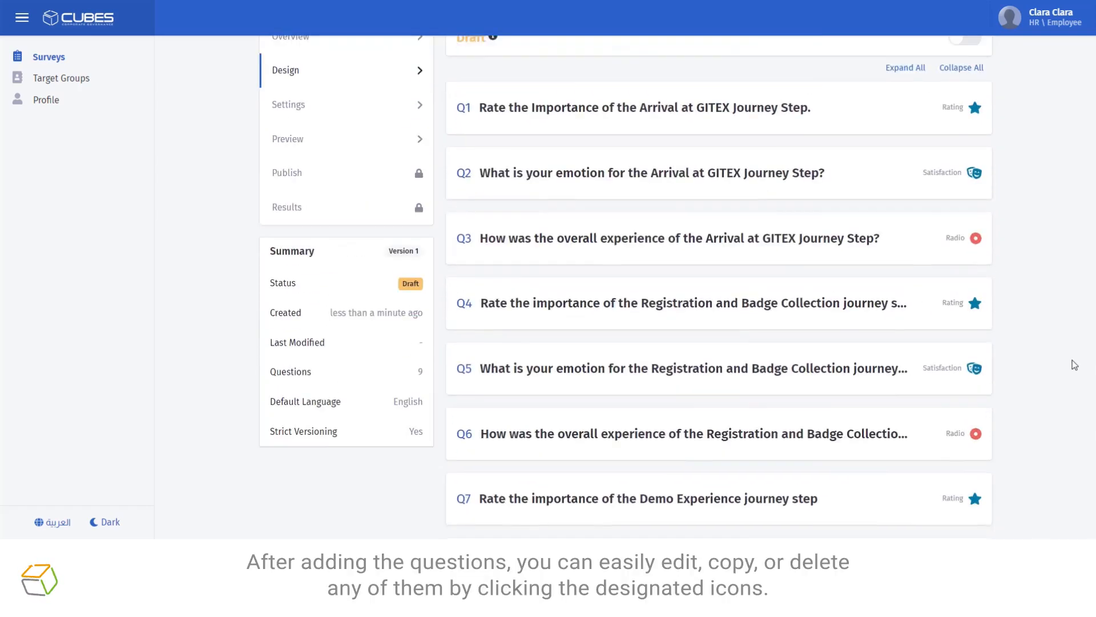
- Enable rearranging in the questions order, try moving the first question down, and save the order
scroll(1073, 363, up, 2)
mouse_move(970, 210)
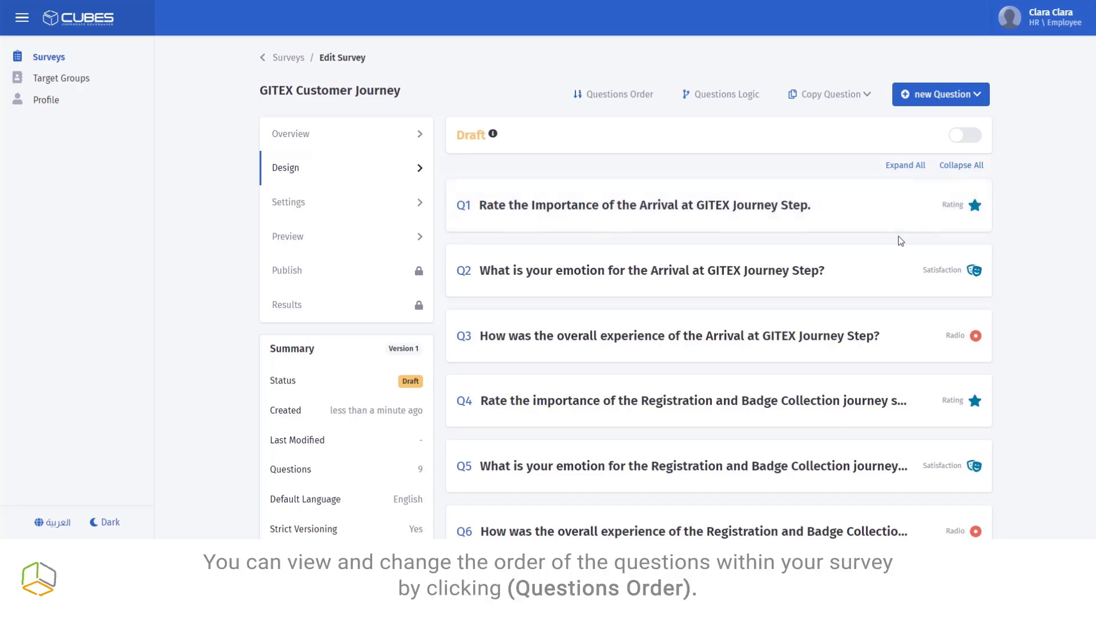
click(606, 93)
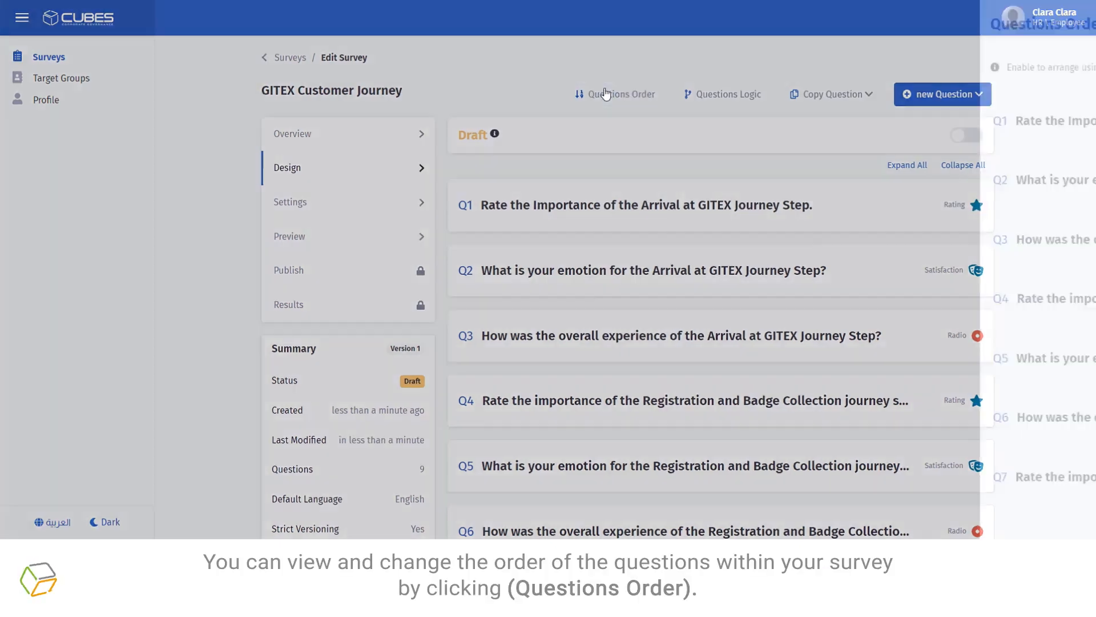
click(1072, 70)
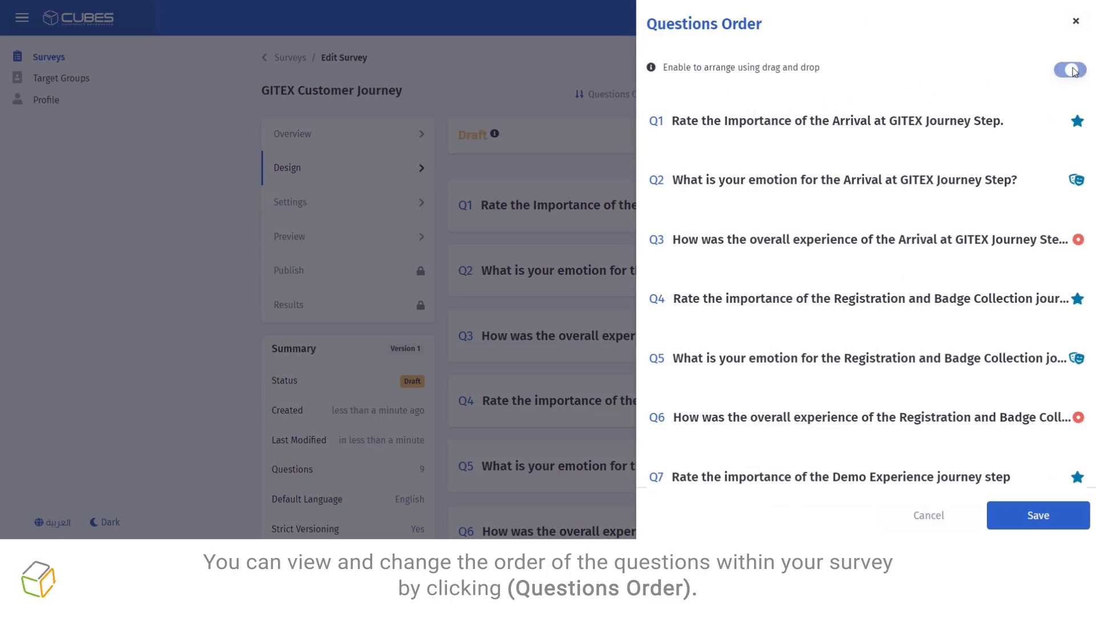
drag(952, 118, 929, 142)
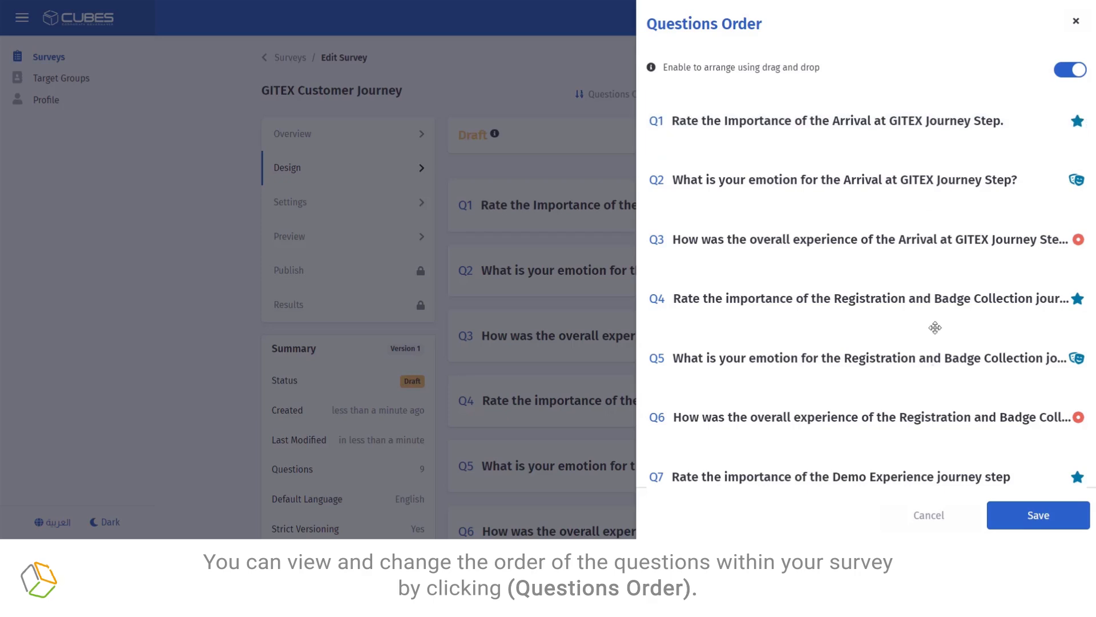
click(1039, 517)
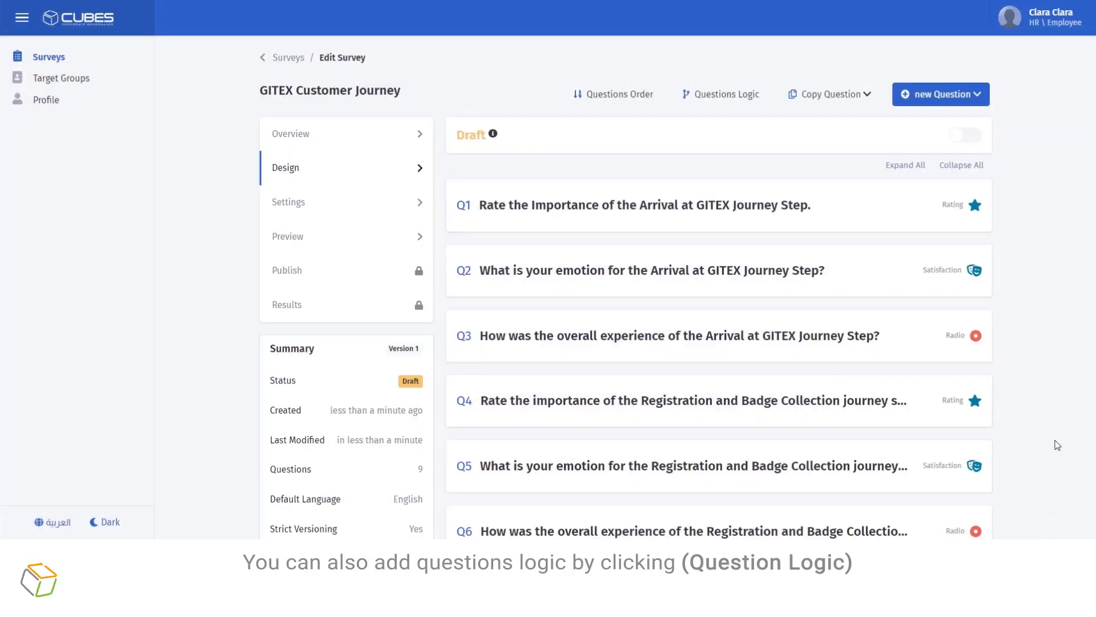
click(745, 97)
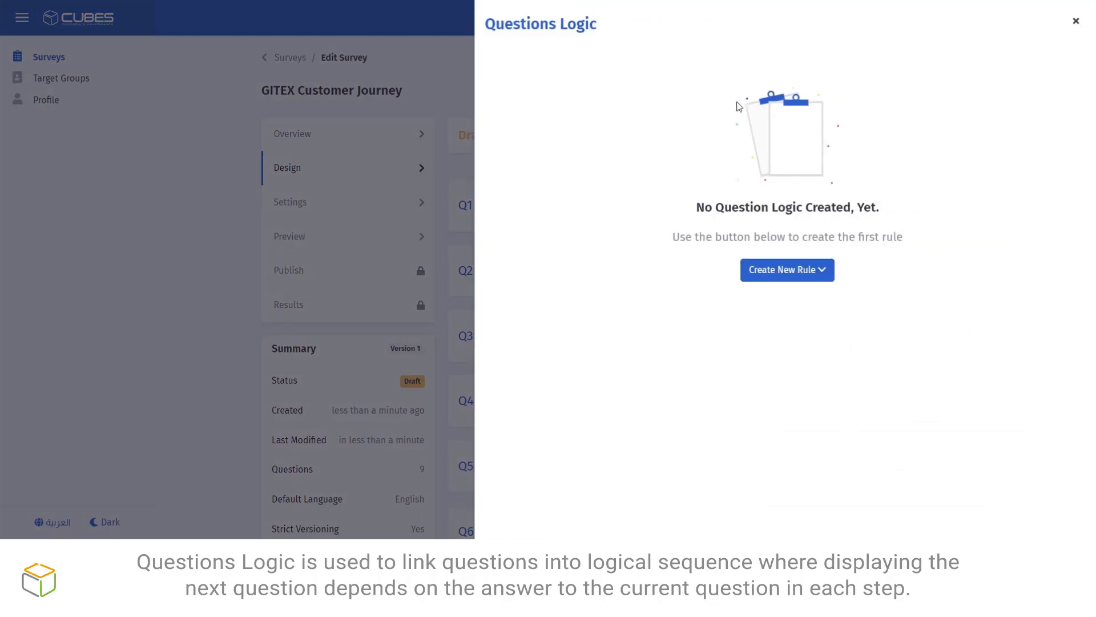
click(808, 282)
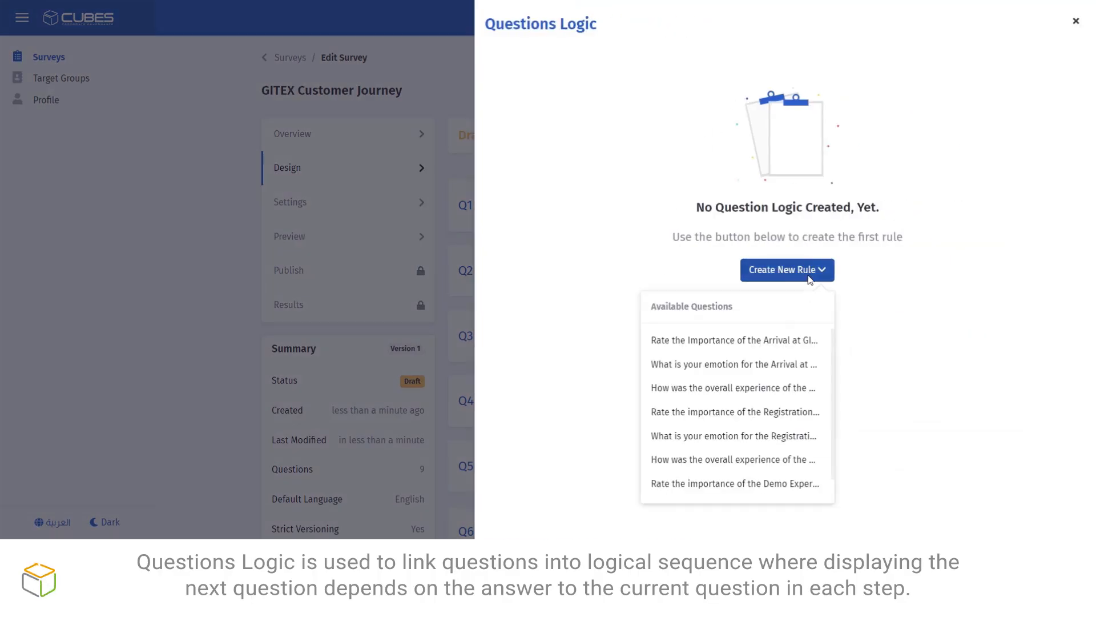
click(774, 341)
click(857, 152)
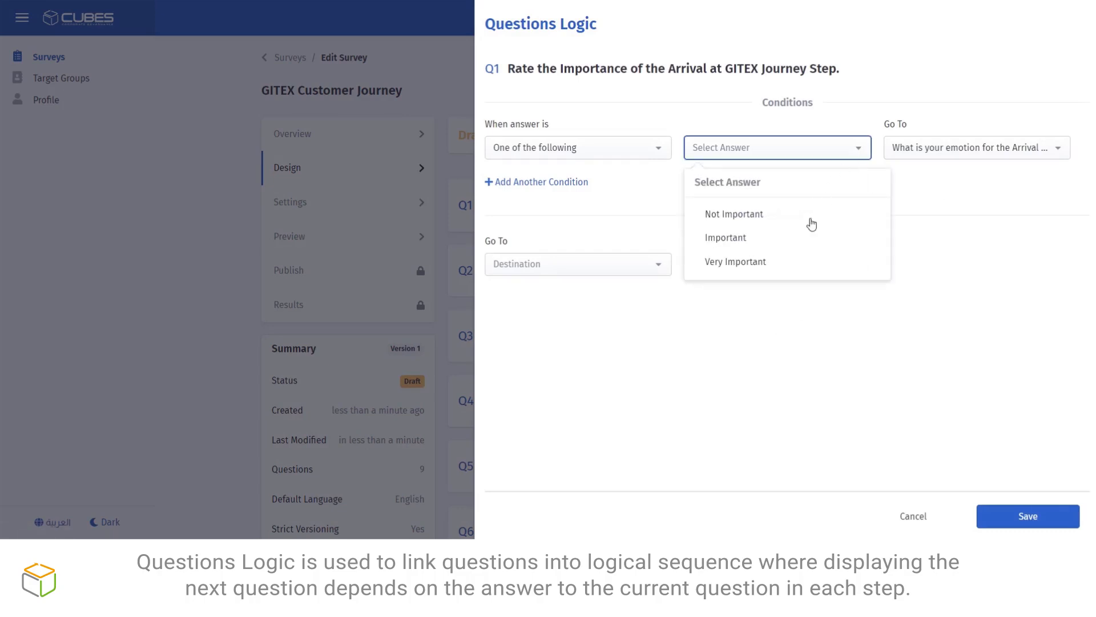
click(755, 240)
click(972, 151)
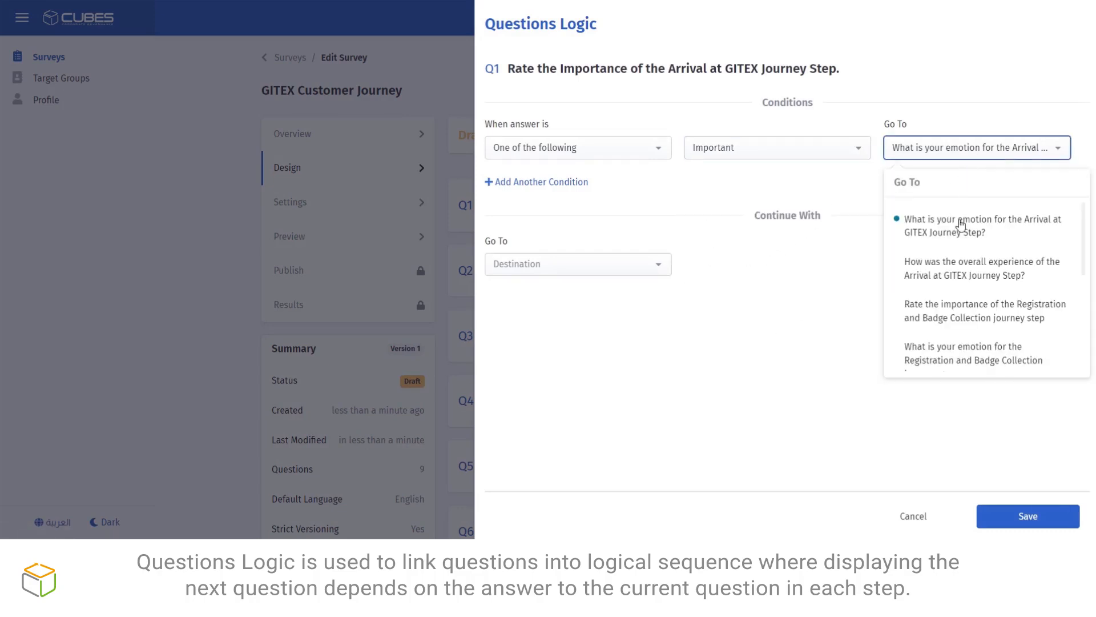
click(943, 321)
click(912, 516)
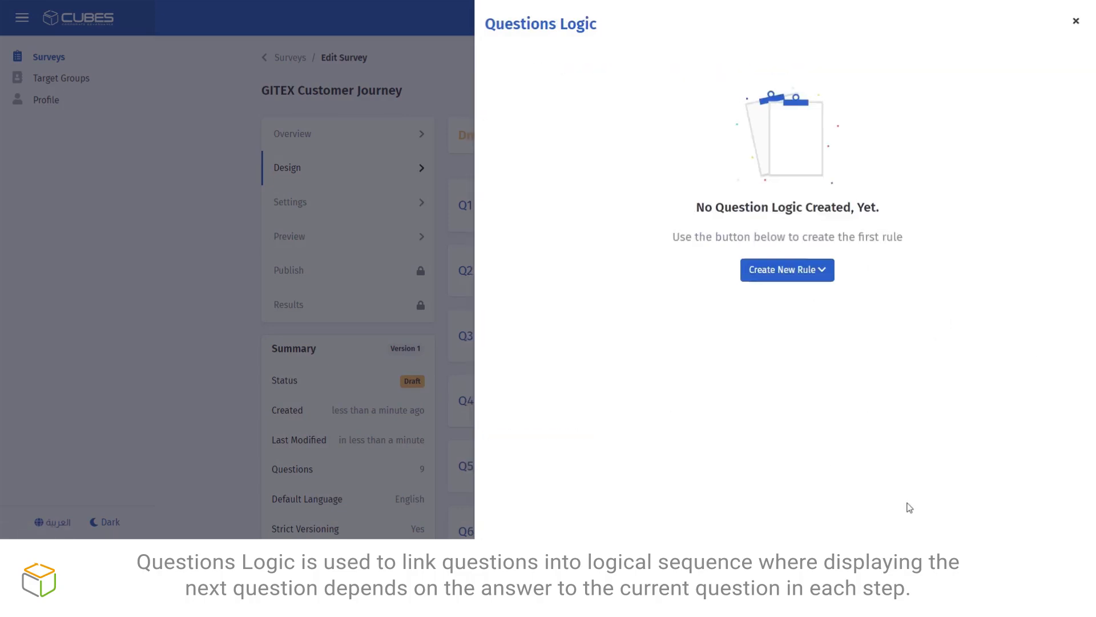
click(1077, 21)
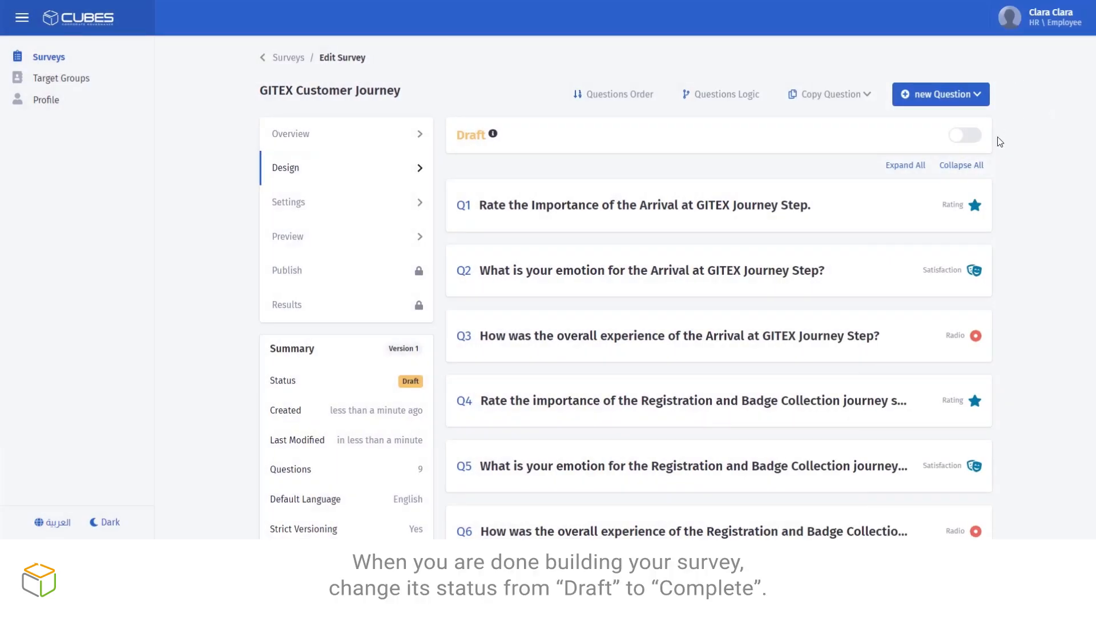
- Mark the survey as Complete, and check the available translation languages and survey formats in its settings
click(960, 137)
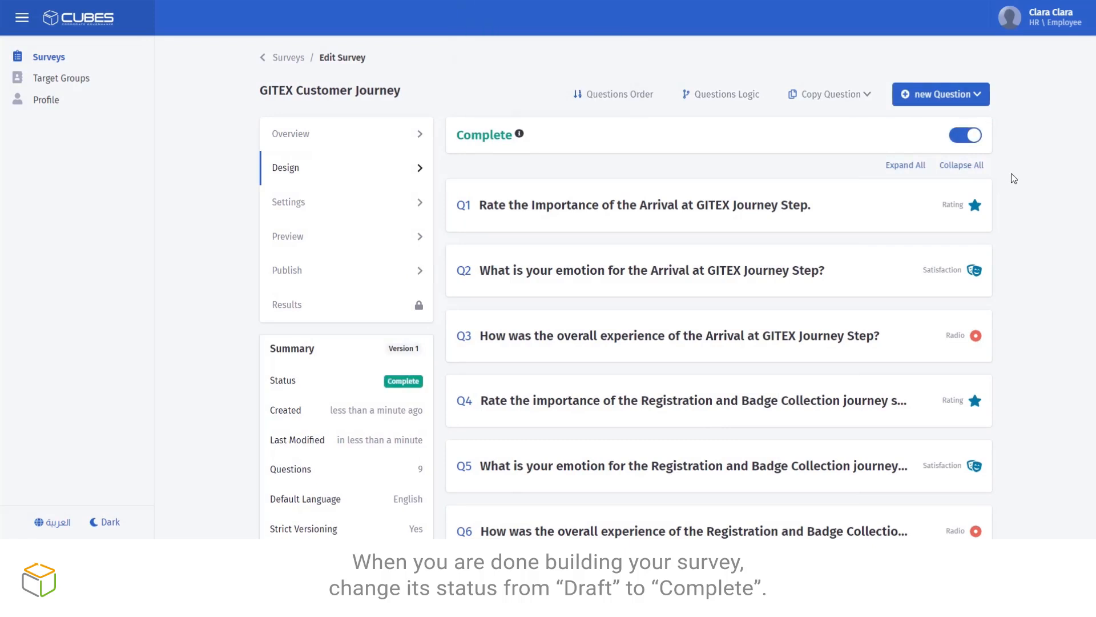
click(345, 204)
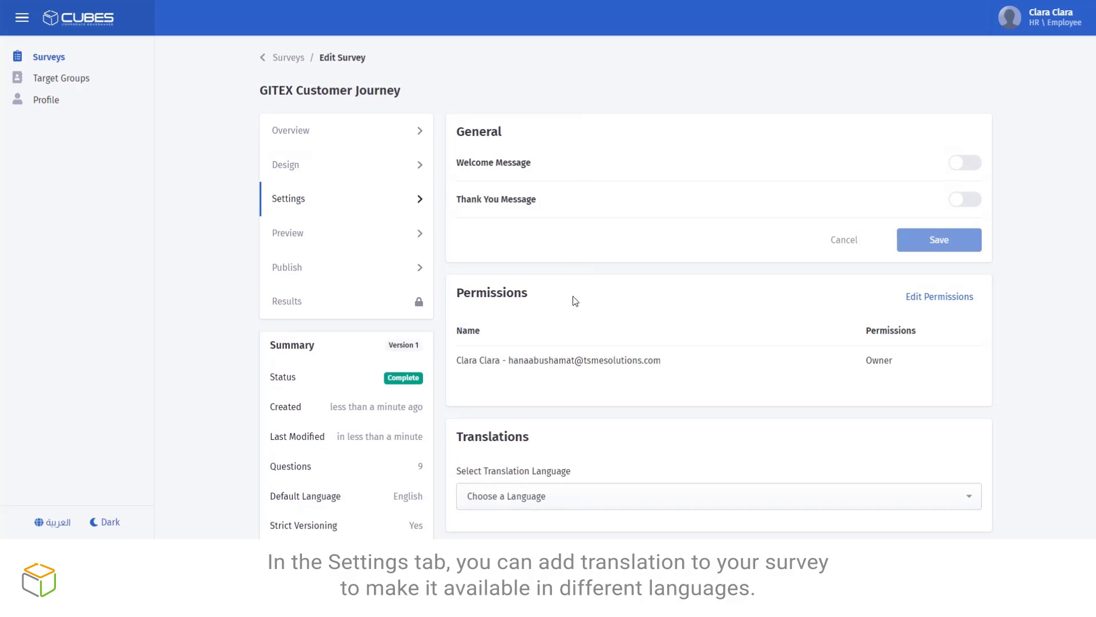
scroll(579, 303, down, 3)
click(632, 334)
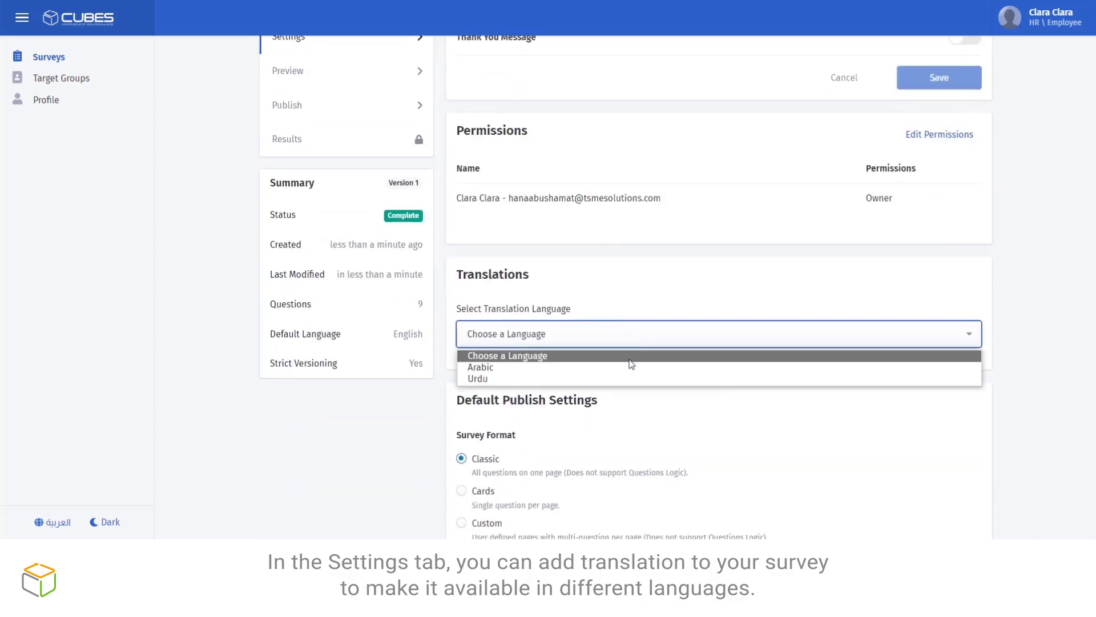
click(1020, 335)
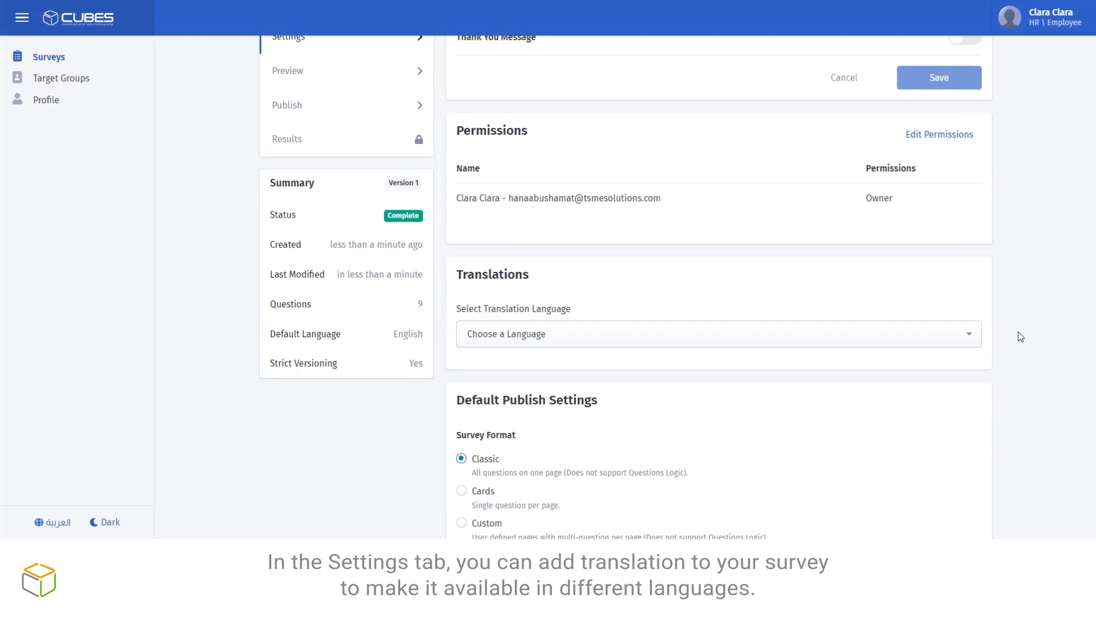
scroll(1019, 329, down, 3)
scroll(1019, 329, down, 2)
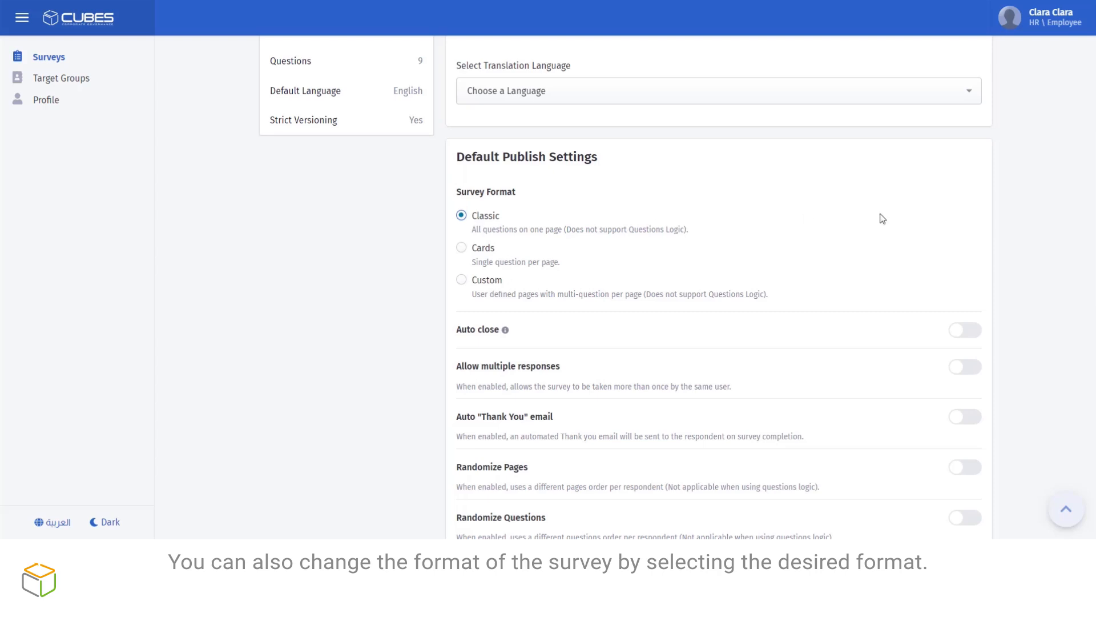
- Set the default ARIS Integration publish mode to Per Response and the scoring behavior to Accumulative, and save the publish settings
scroll(1082, 265, down, 7)
scroll(1076, 265, down, 5)
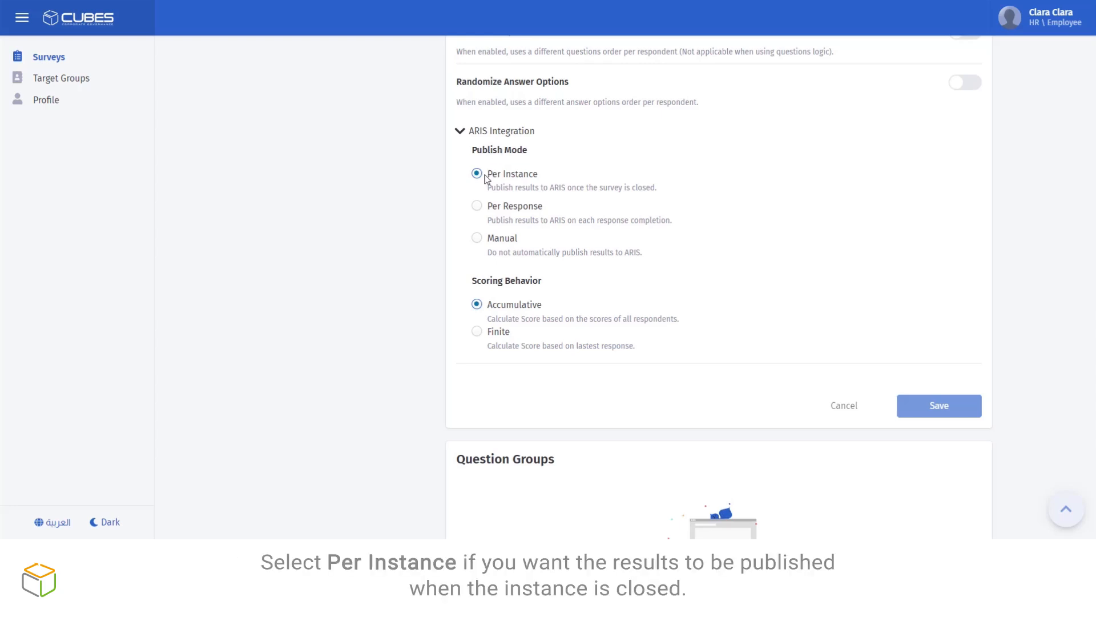
click(477, 207)
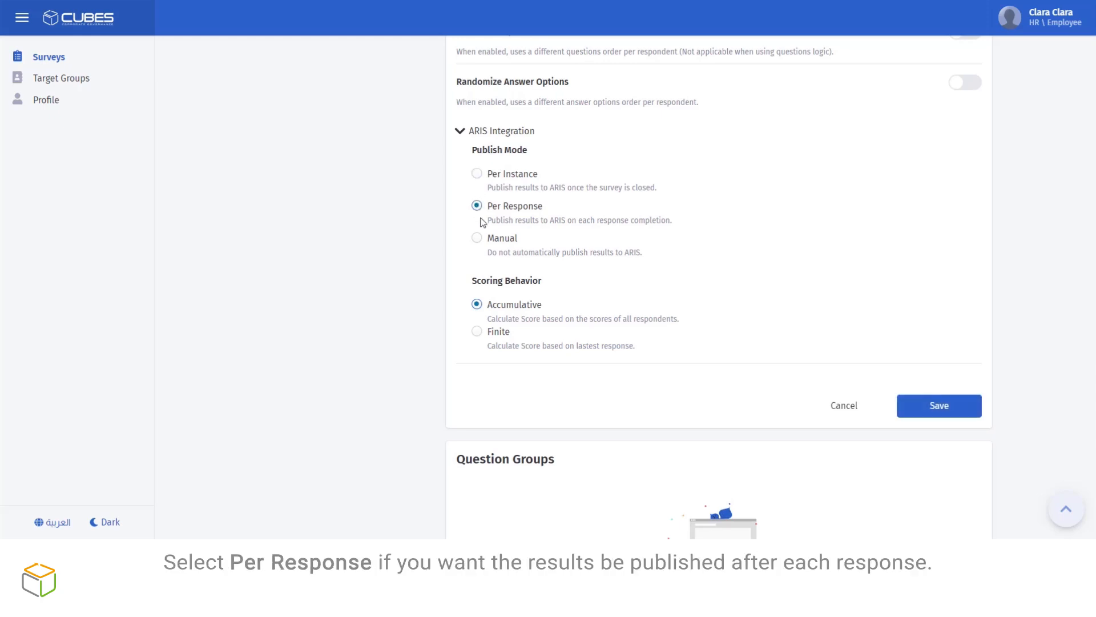
click(477, 239)
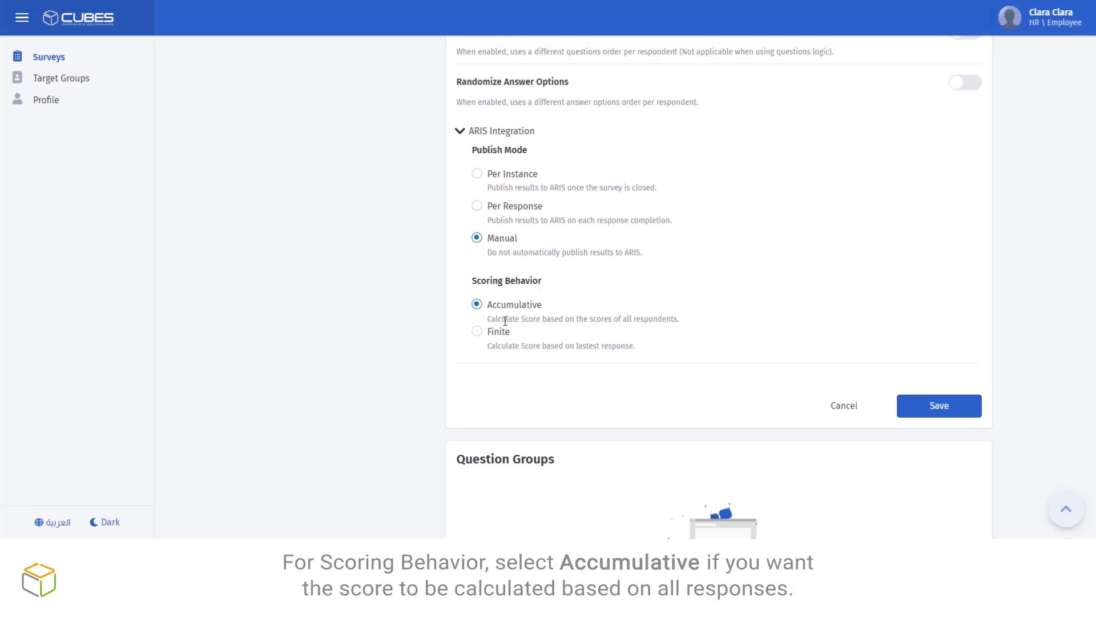
click(481, 337)
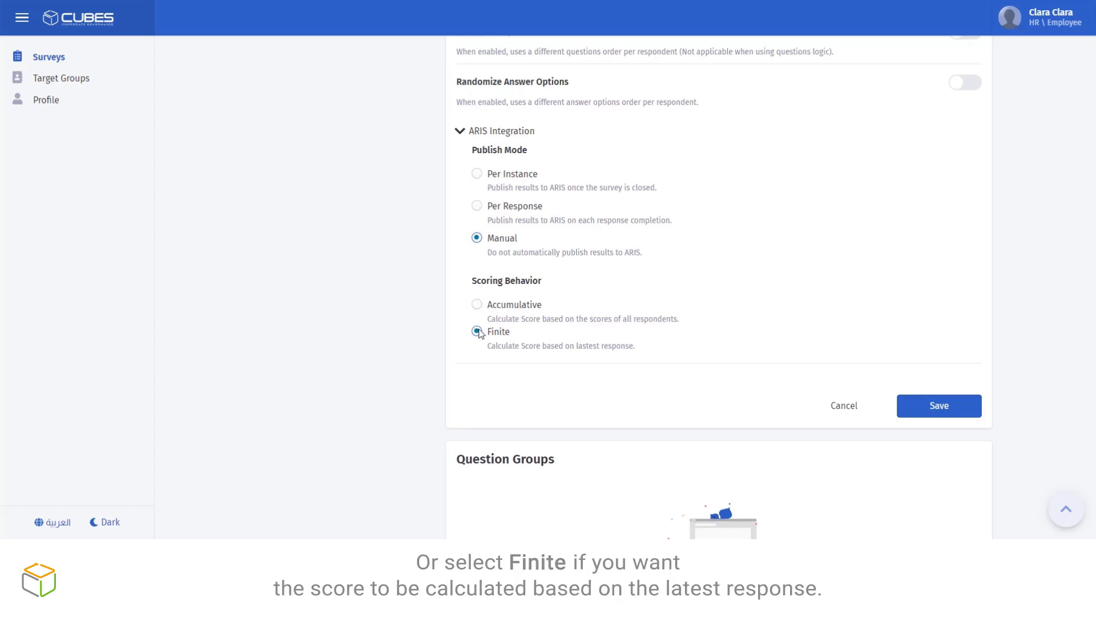
click(478, 211)
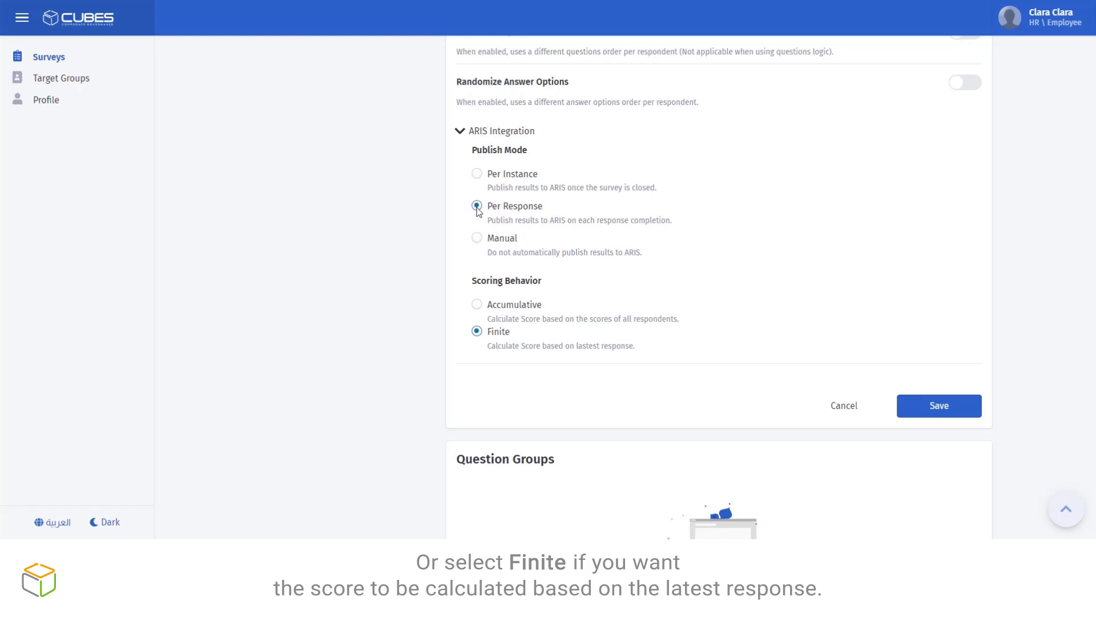
click(477, 308)
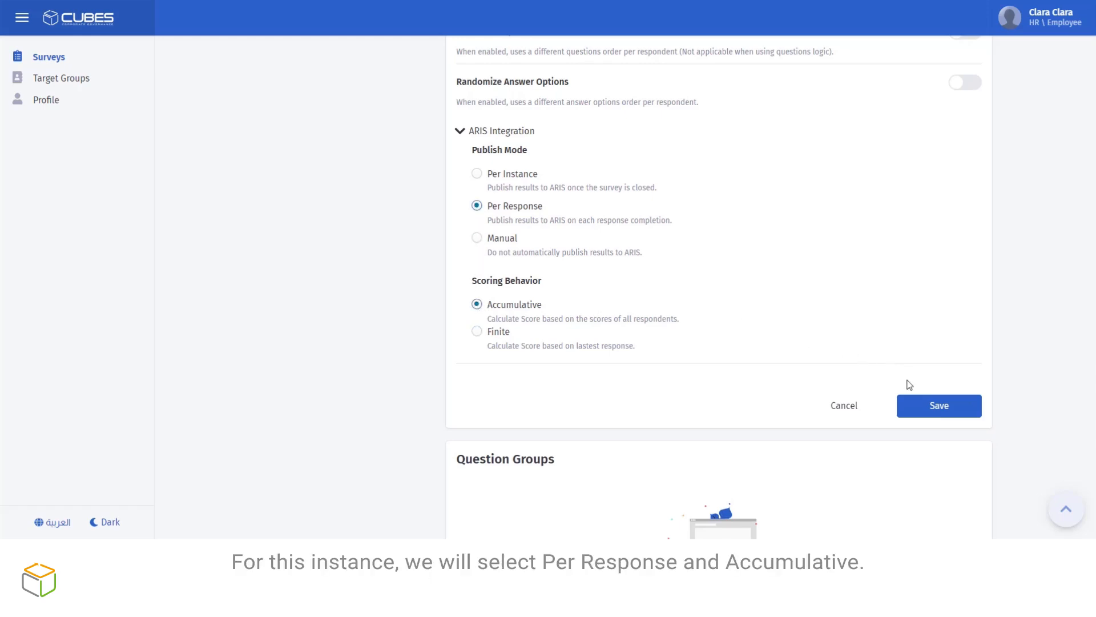
click(929, 406)
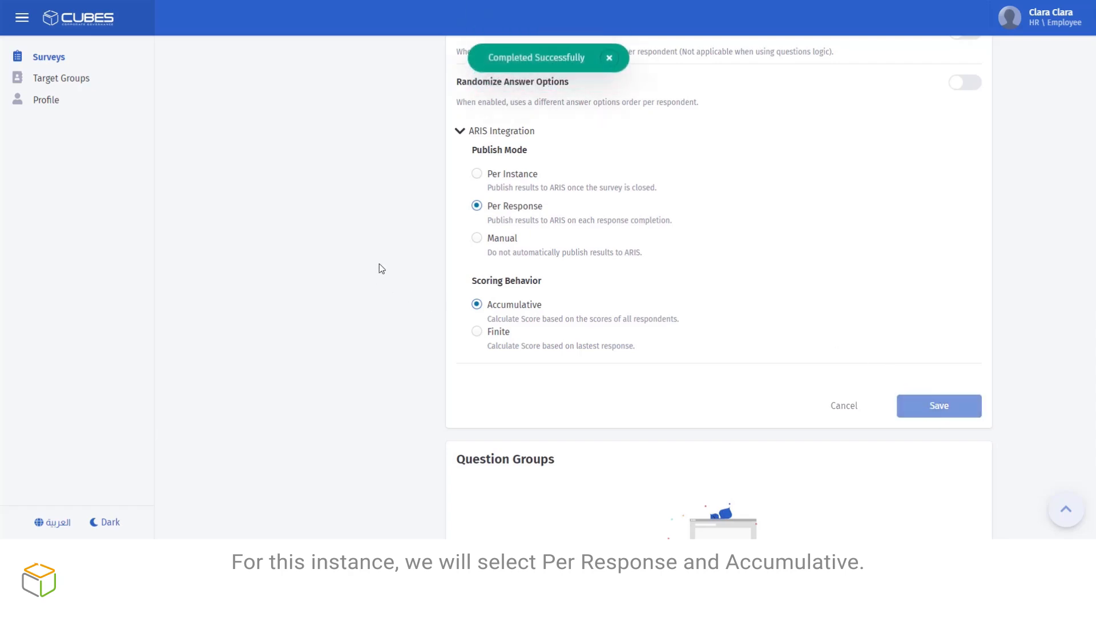
- Preview the survey in desktop view, going through all its questions and submitting it
scroll(381, 268, up, 14)
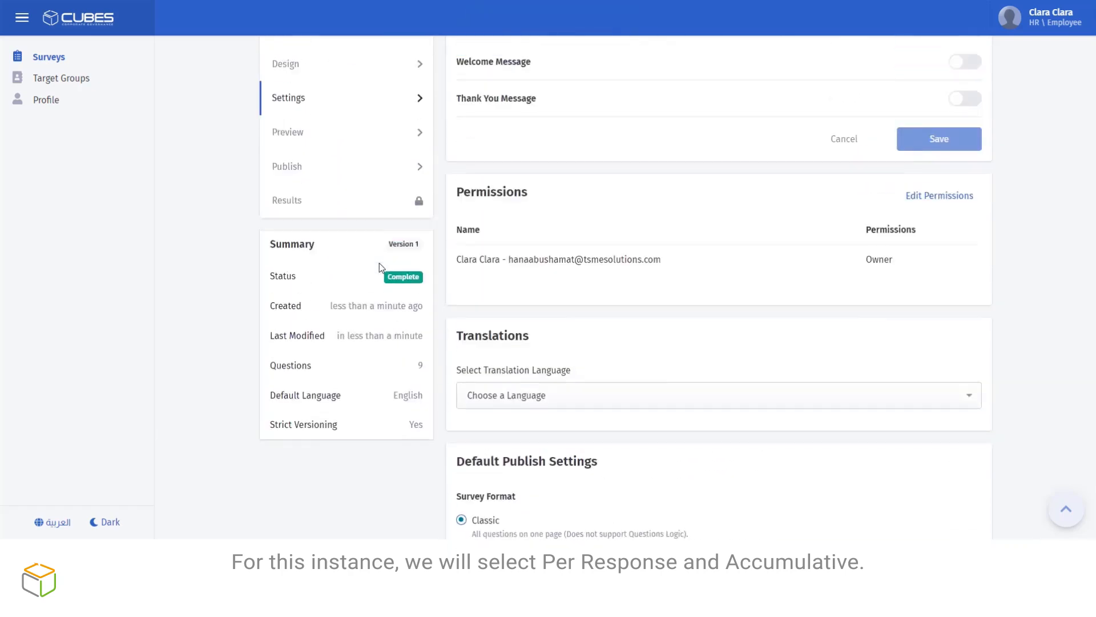
scroll(379, 263, up, 2)
click(380, 238)
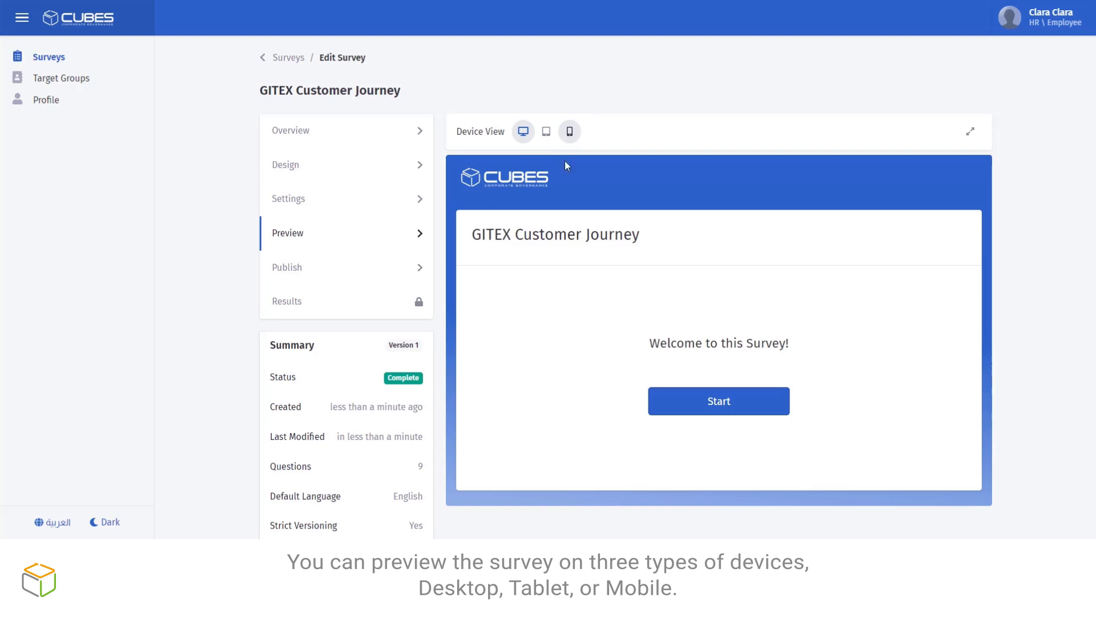
click(718, 401)
scroll(729, 389, down, 5)
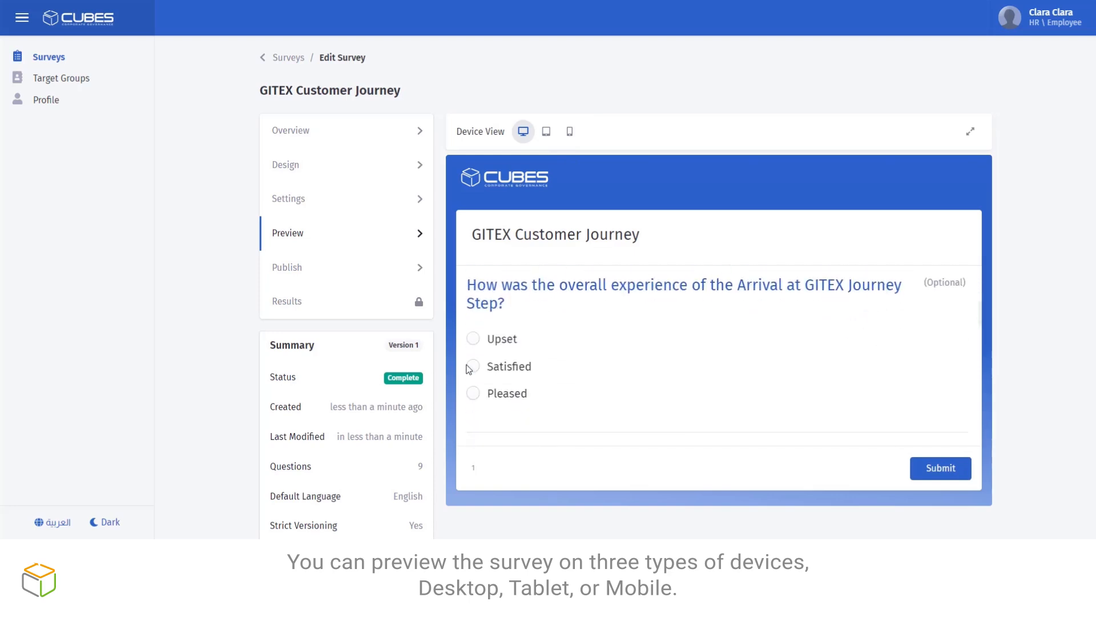
scroll(579, 367, down, 10)
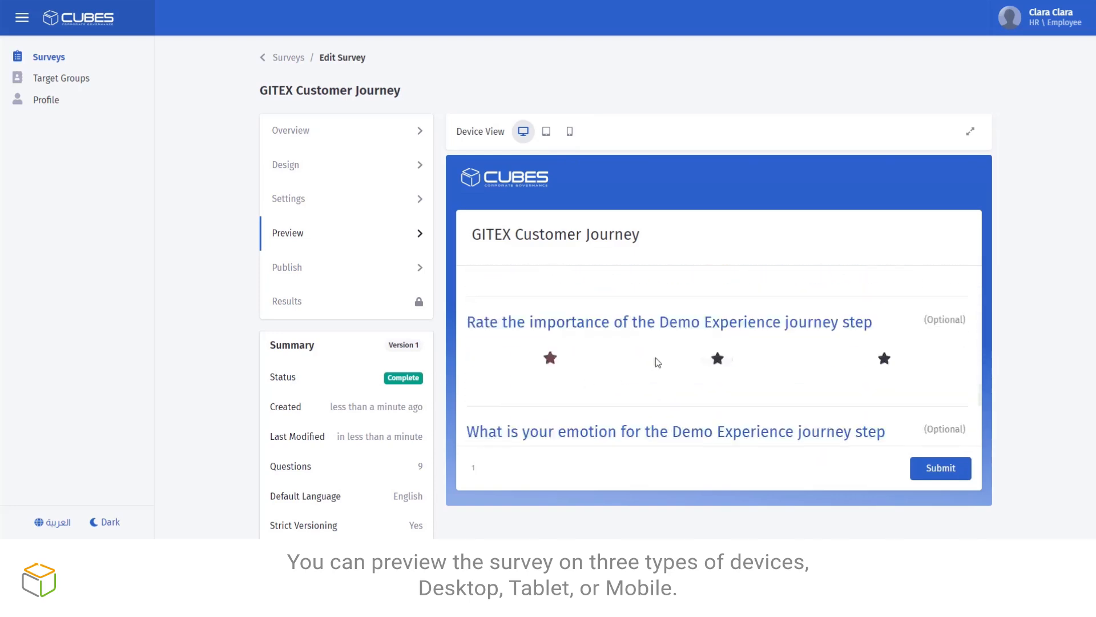
scroll(658, 363, down, 6)
click(950, 432)
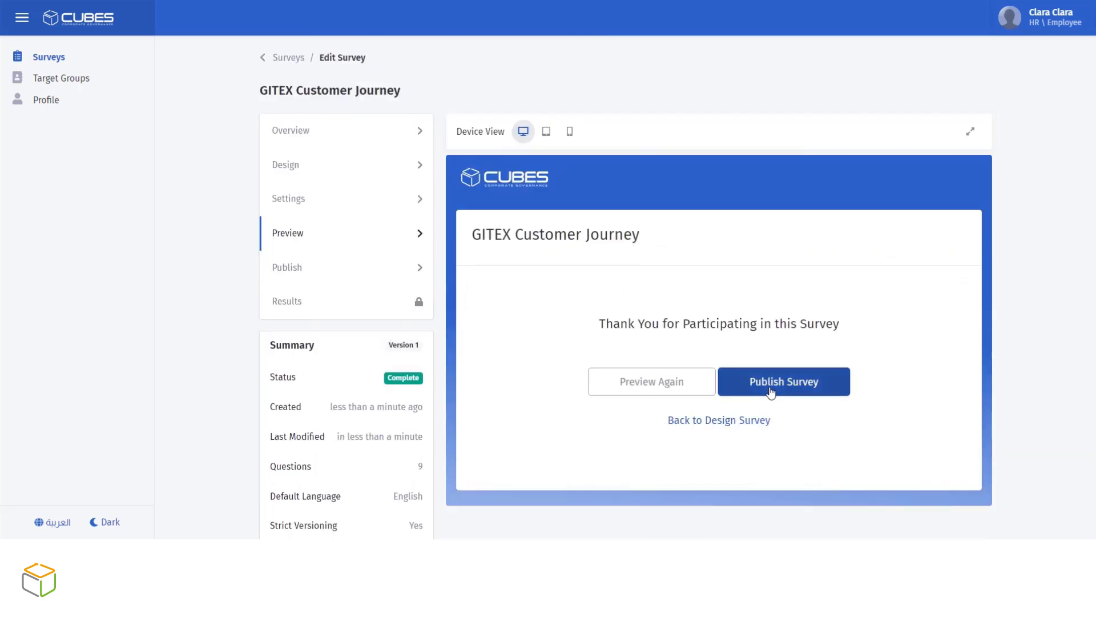
- Start publishing the survey and title the instance "GITEX Customer Journey 1st Instance"
click(771, 393)
click(582, 226)
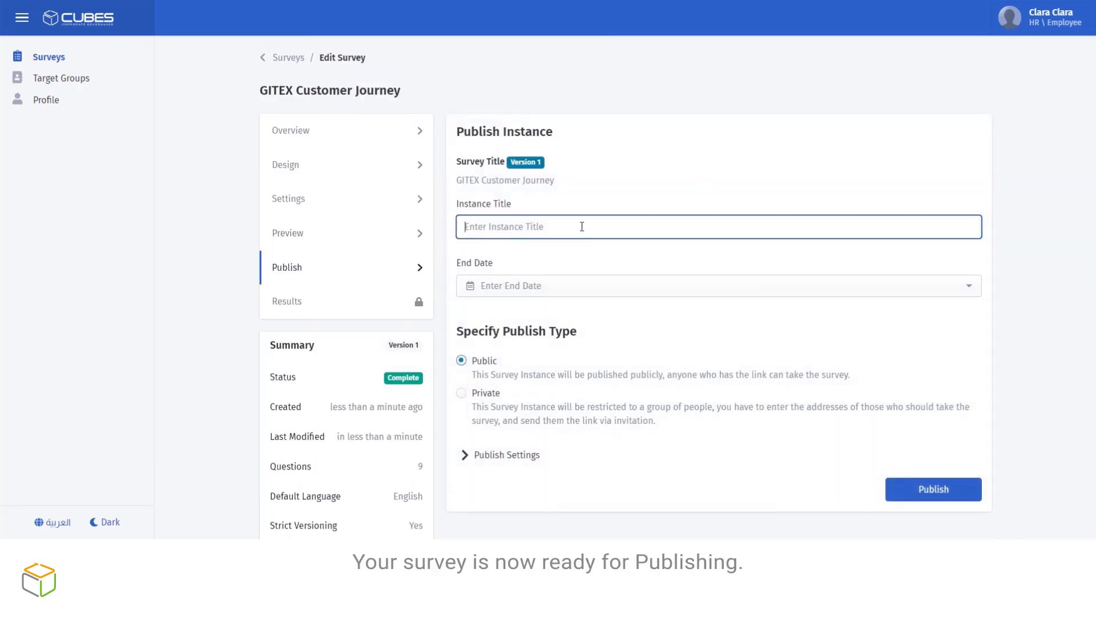
text(GITEX Customer Journey 1s)
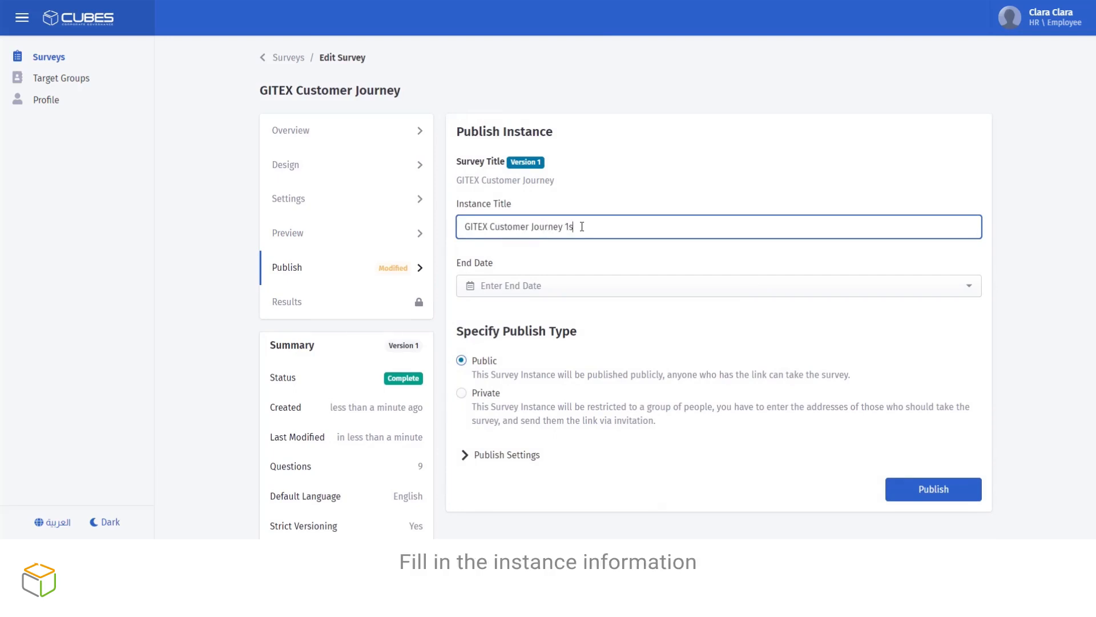
text(t Instance)
click(621, 196)
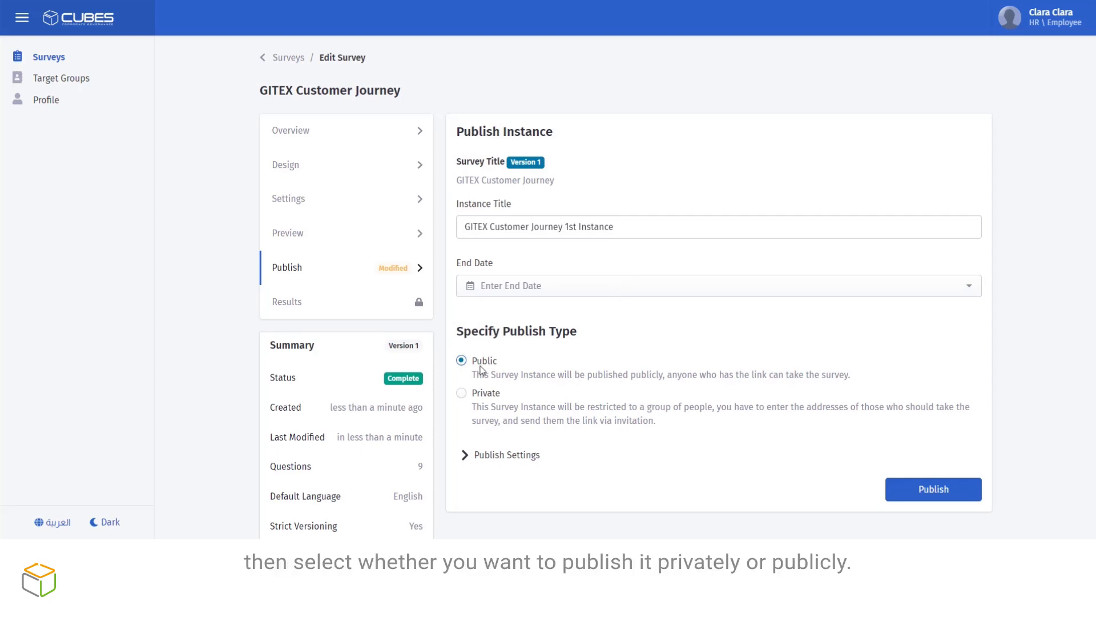
- Try the Private publish type to check its invitation fields, and return the instance to Public
click(462, 393)
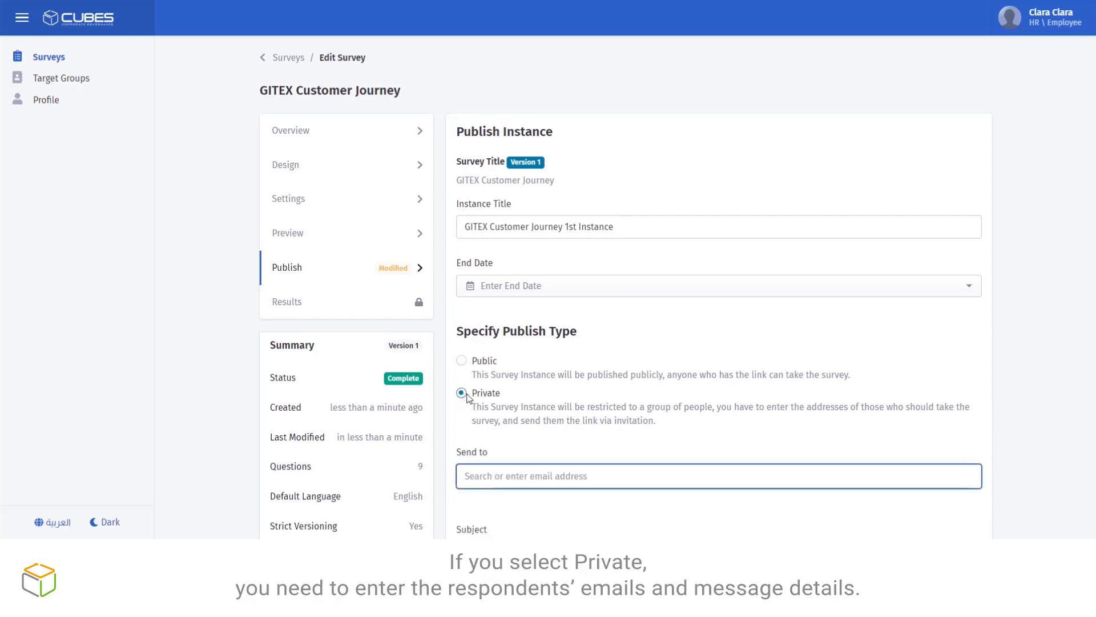
scroll(559, 372, down, 4)
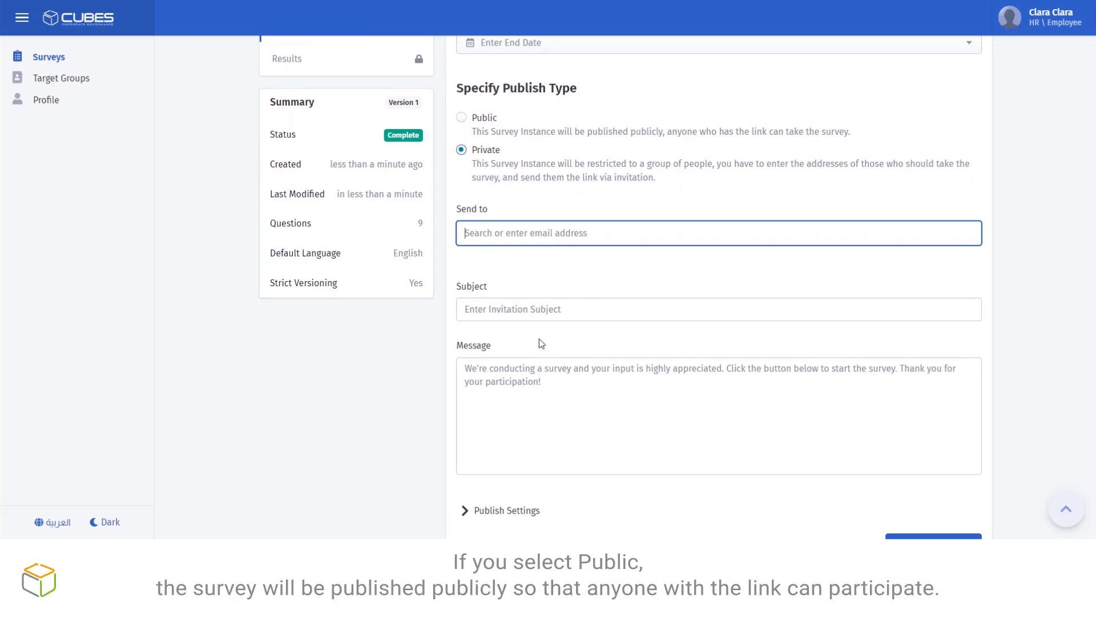
click(462, 118)
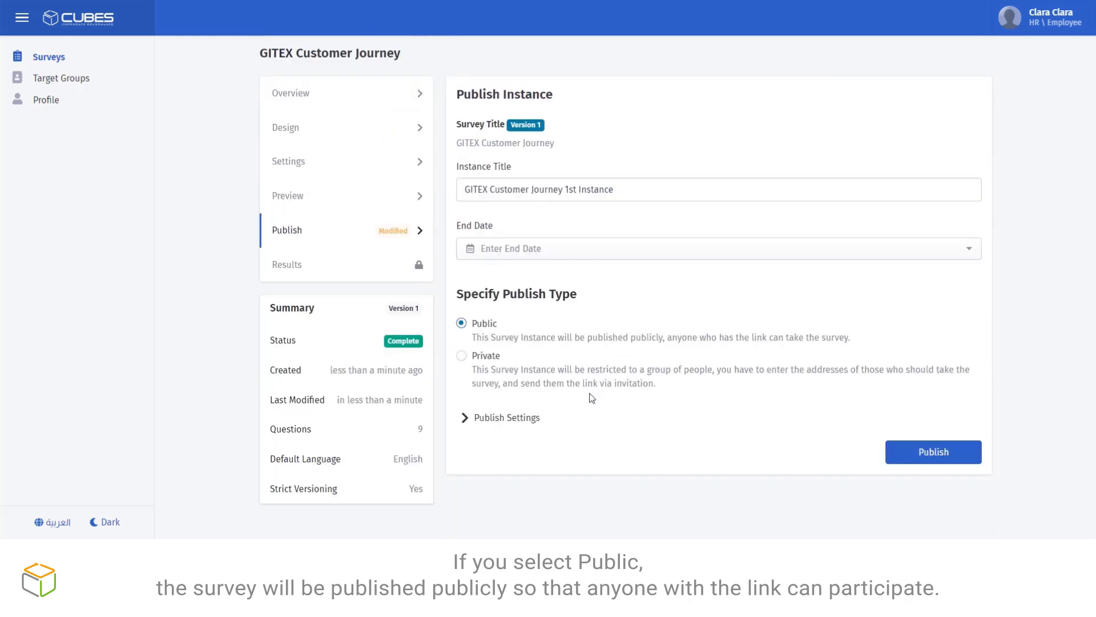
- Review the instance's publish settings, including ARIS Integration, and publish the survey publicly
click(479, 417)
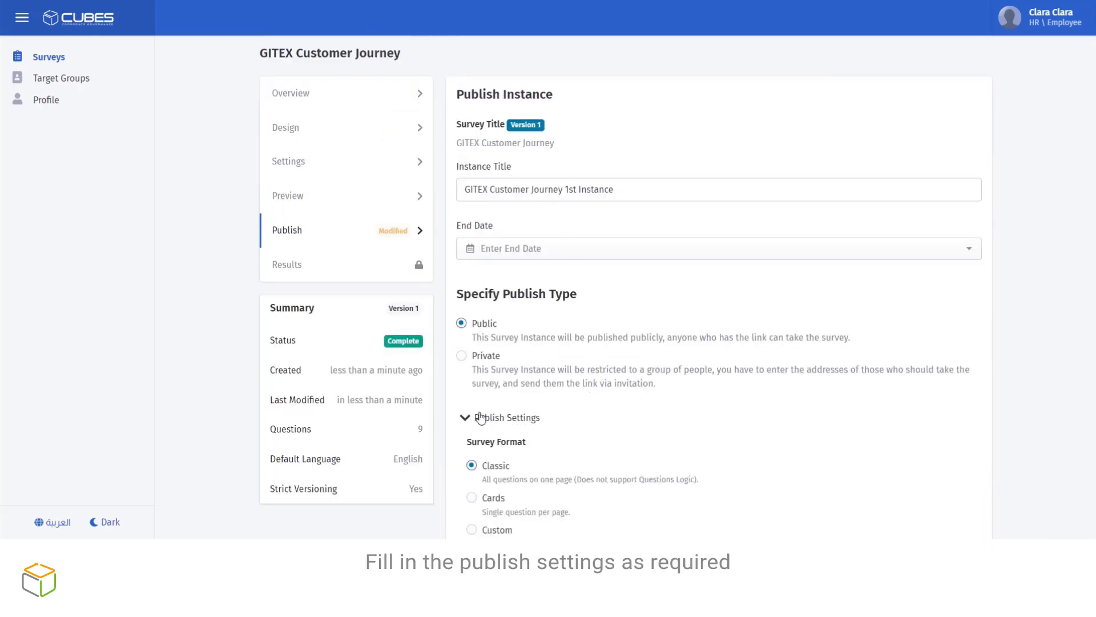
scroll(551, 359, down, 9)
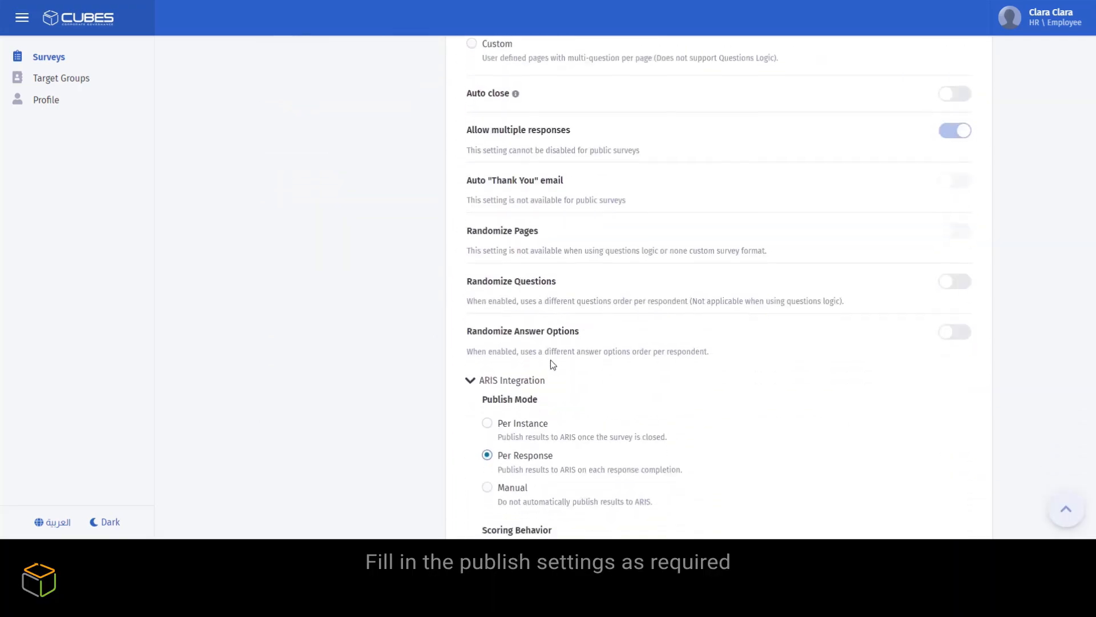
scroll(550, 360, down, 3)
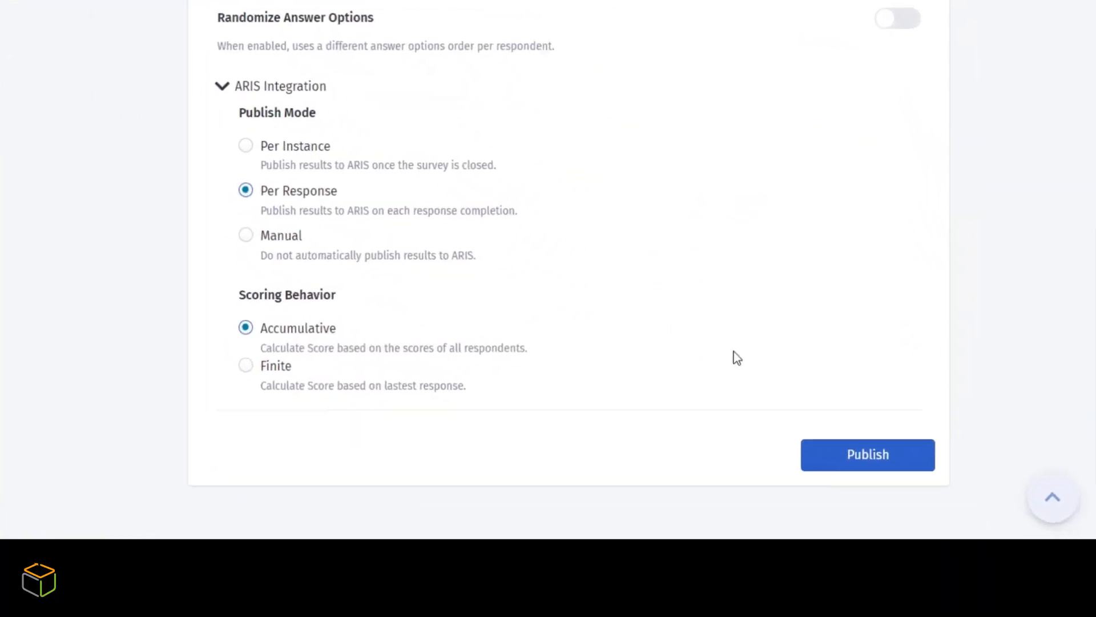
click(865, 455)
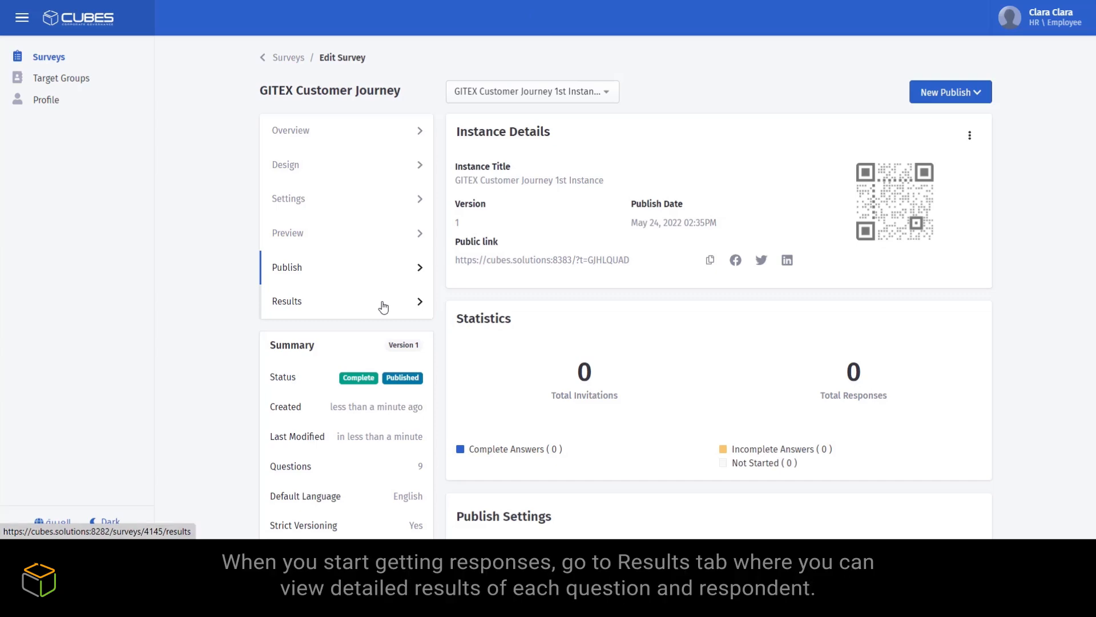
- Review the first instance's survey results per question and per respondent, and check its score overview
click(280, 307)
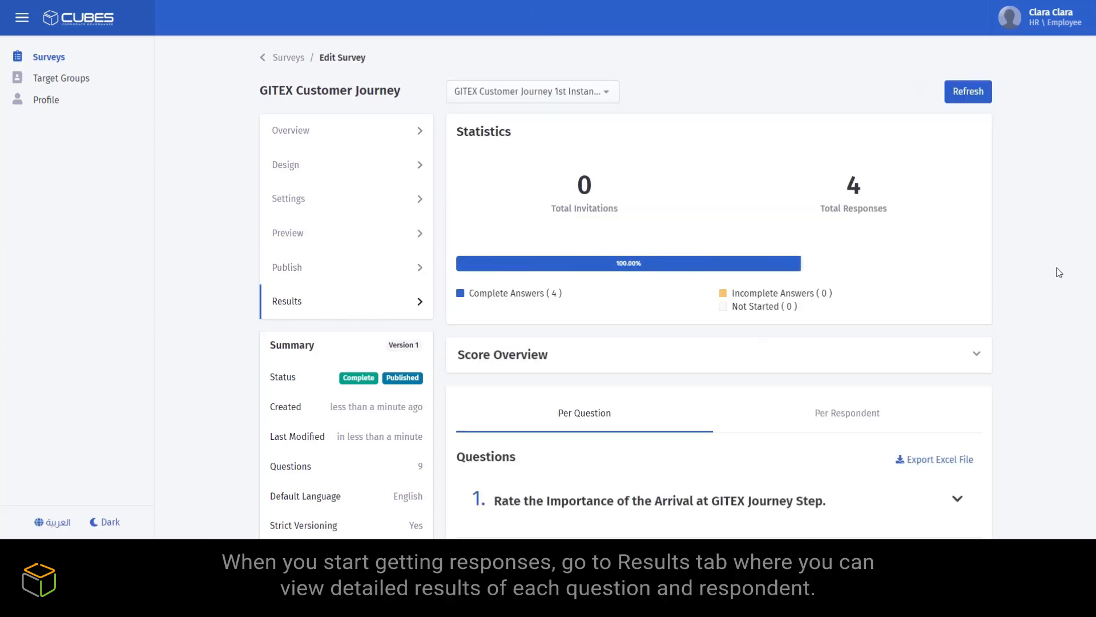
scroll(1059, 273, down, 5)
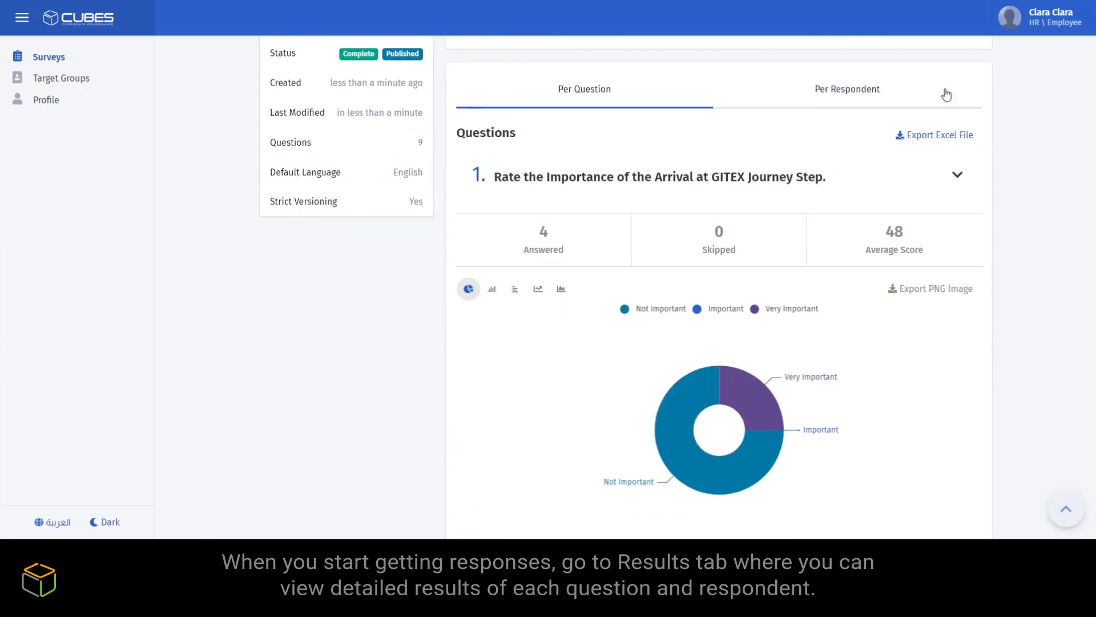
click(813, 91)
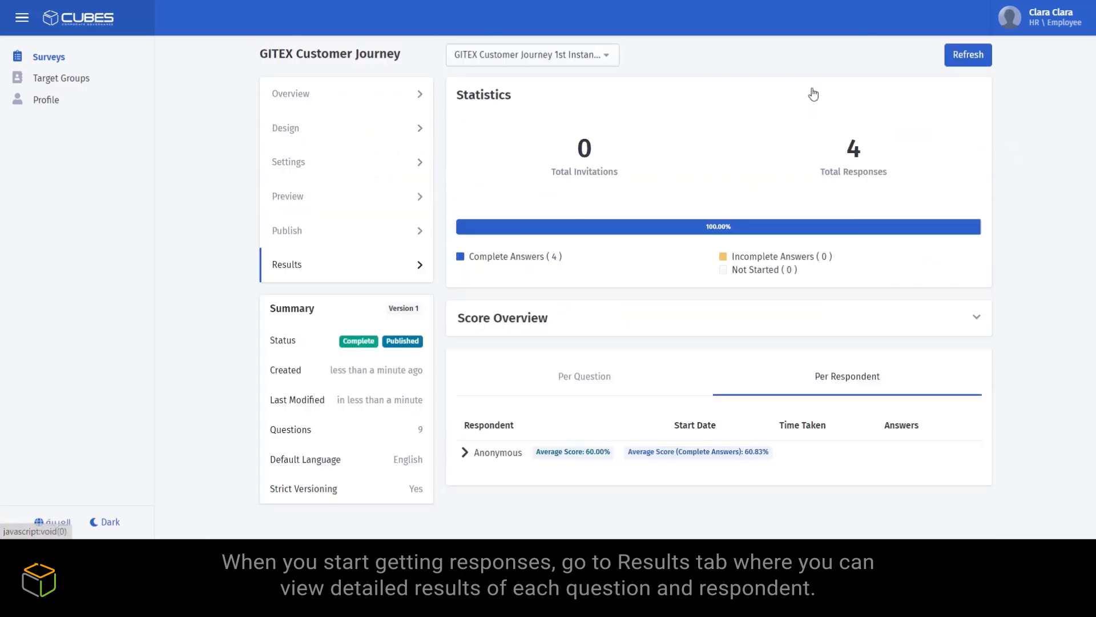
click(975, 320)
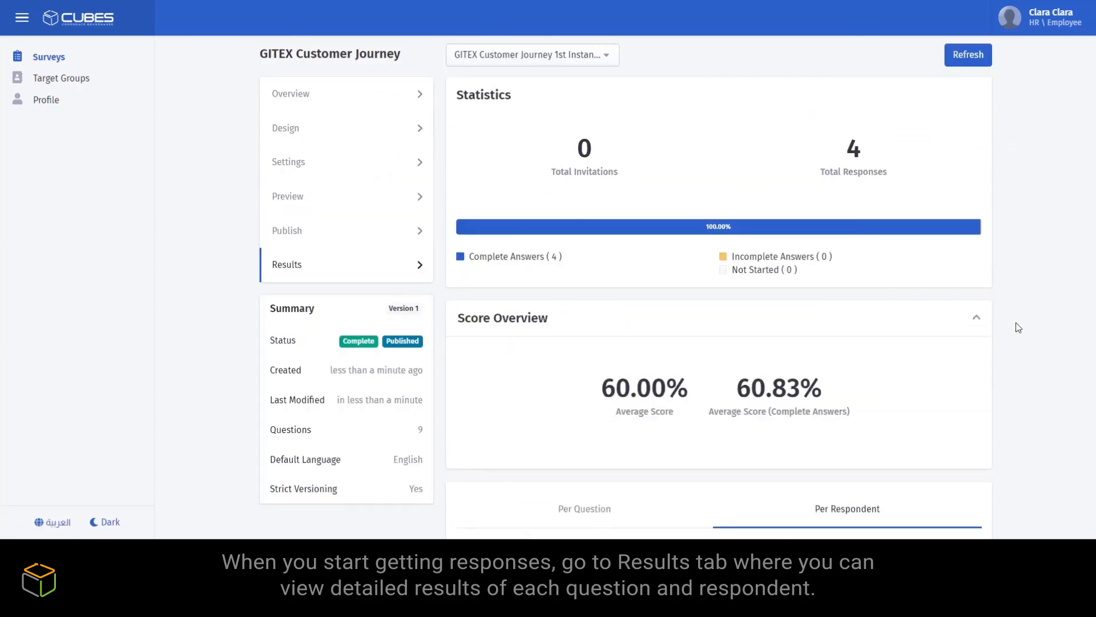
scroll(977, 320, down, 2)
click(976, 203)
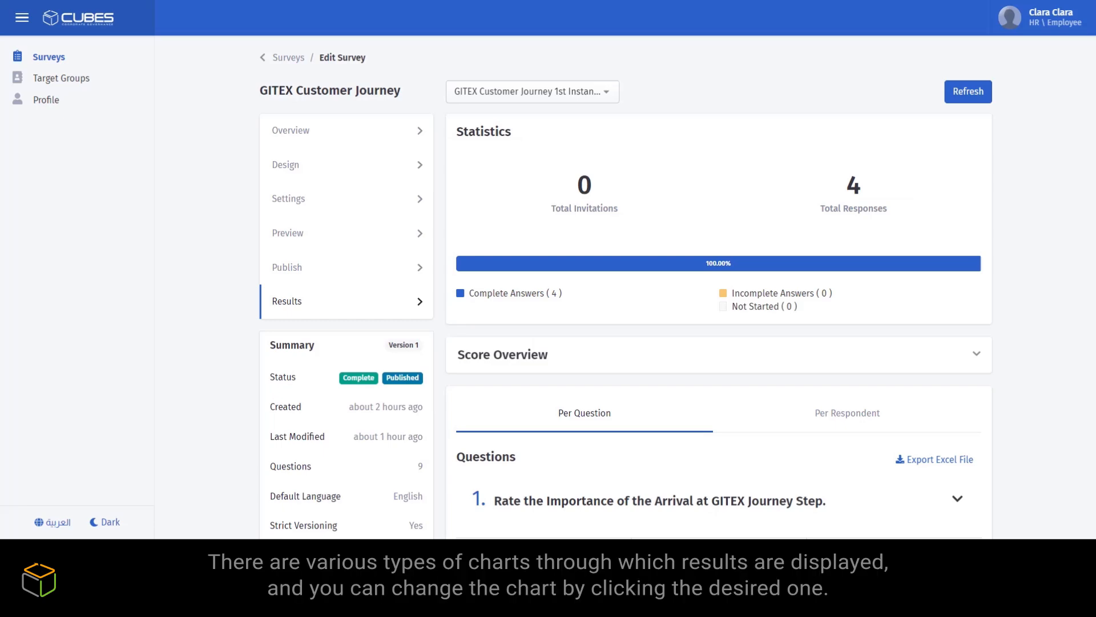
- View the results of question 2, about the emotion for the Arrival at GITEX step, in each other available chart type, including Line Chart
scroll(1028, 226, down, 8)
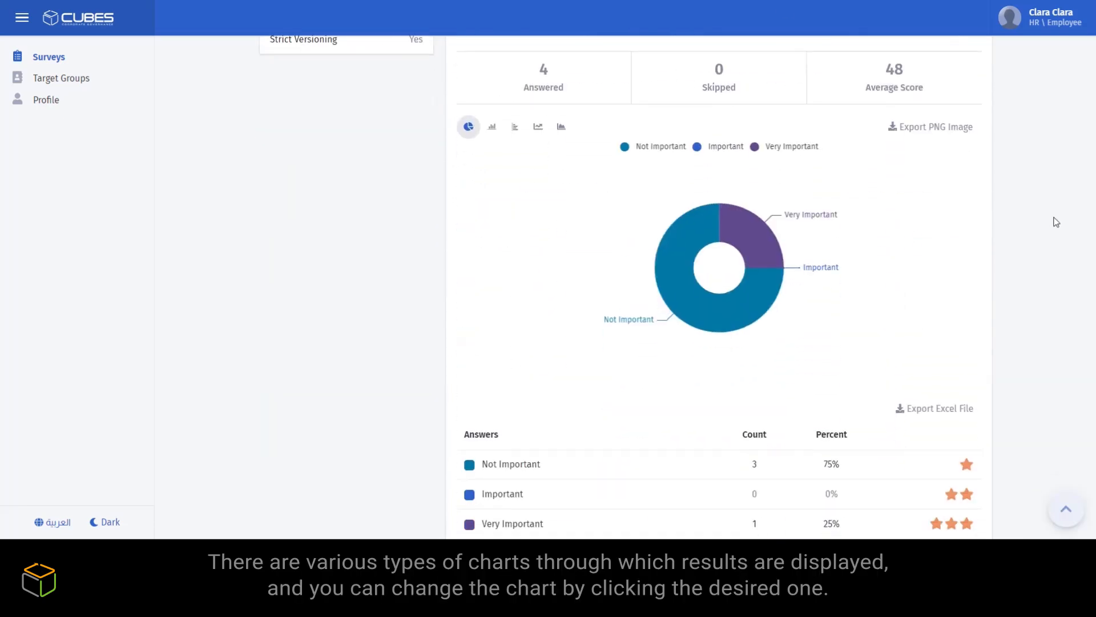
scroll(1057, 222, down, 9)
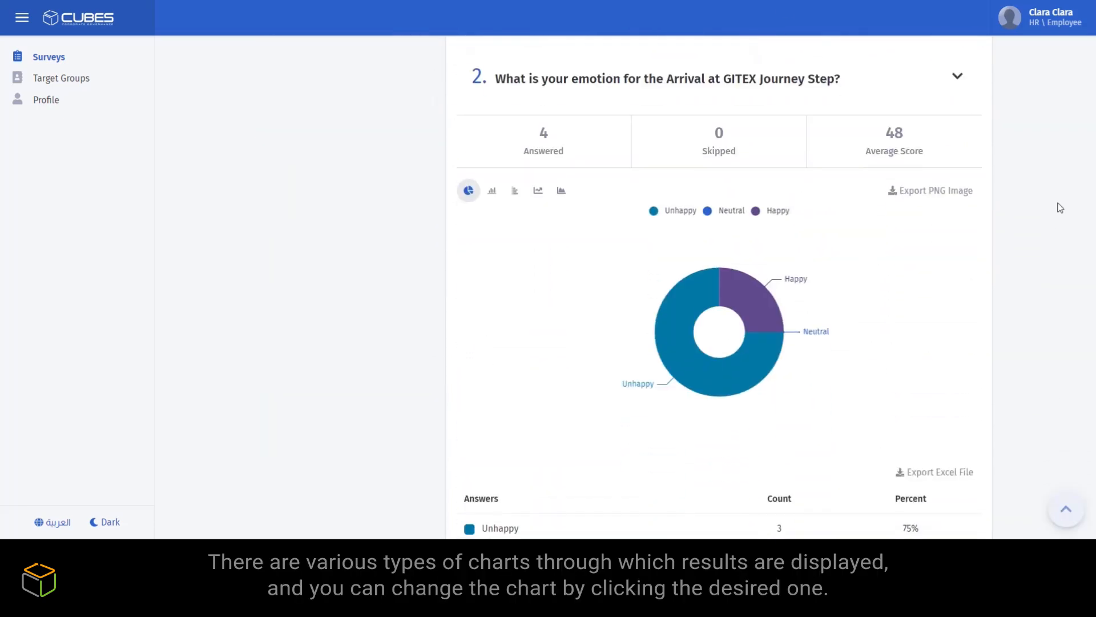
click(489, 191)
click(515, 187)
click(541, 188)
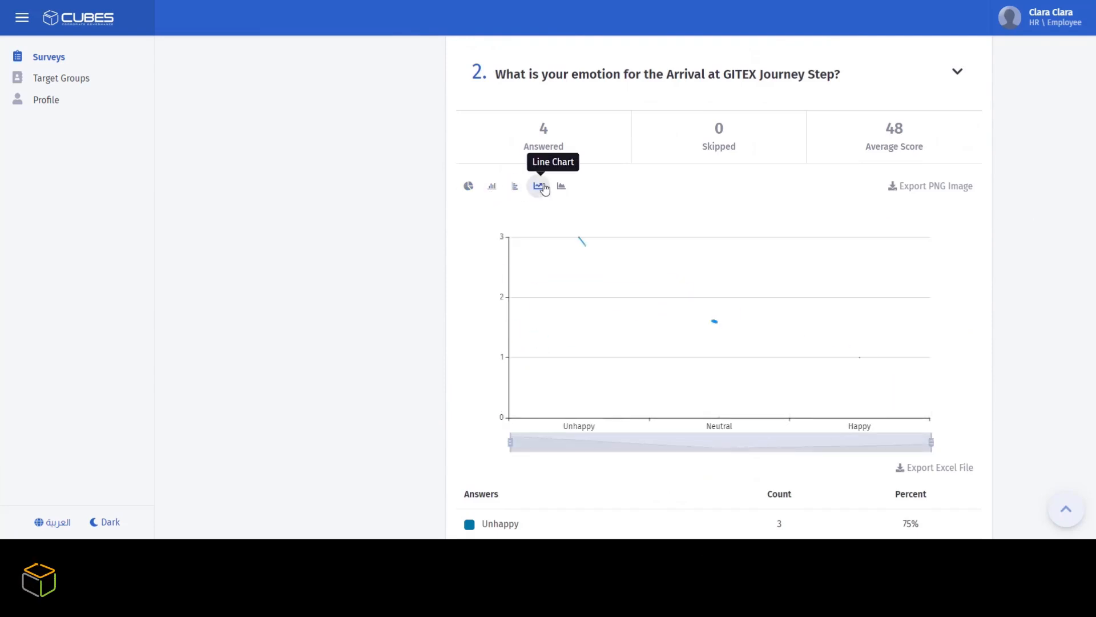
click(561, 187)
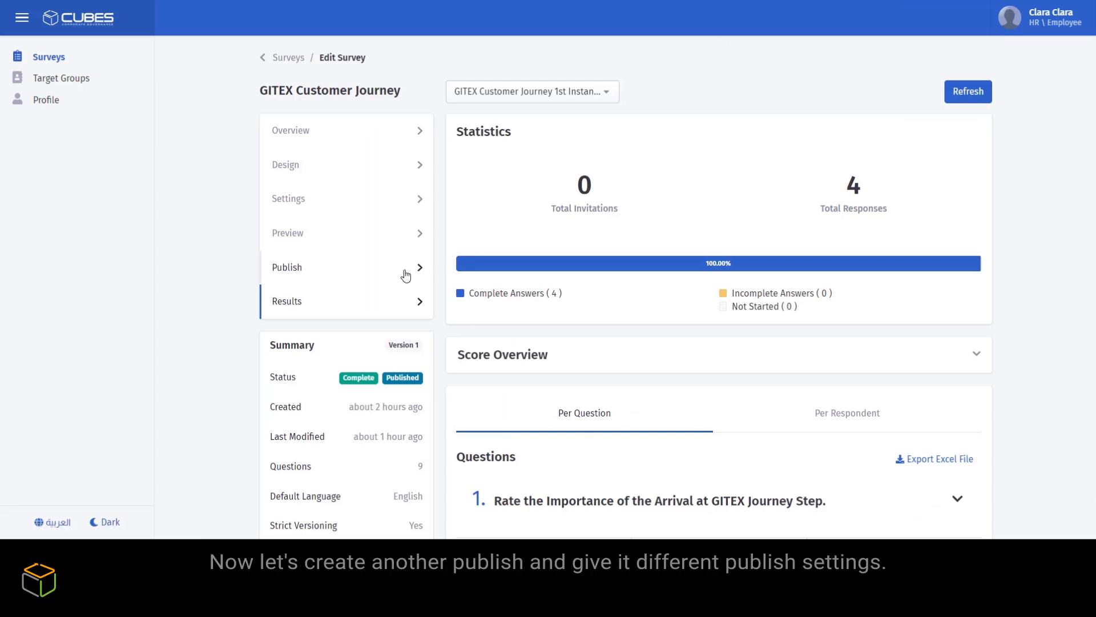
- Start a new publish of Version 1 and title the instance "GITEX Customer Journey 2nd Instance"
click(408, 272)
click(977, 92)
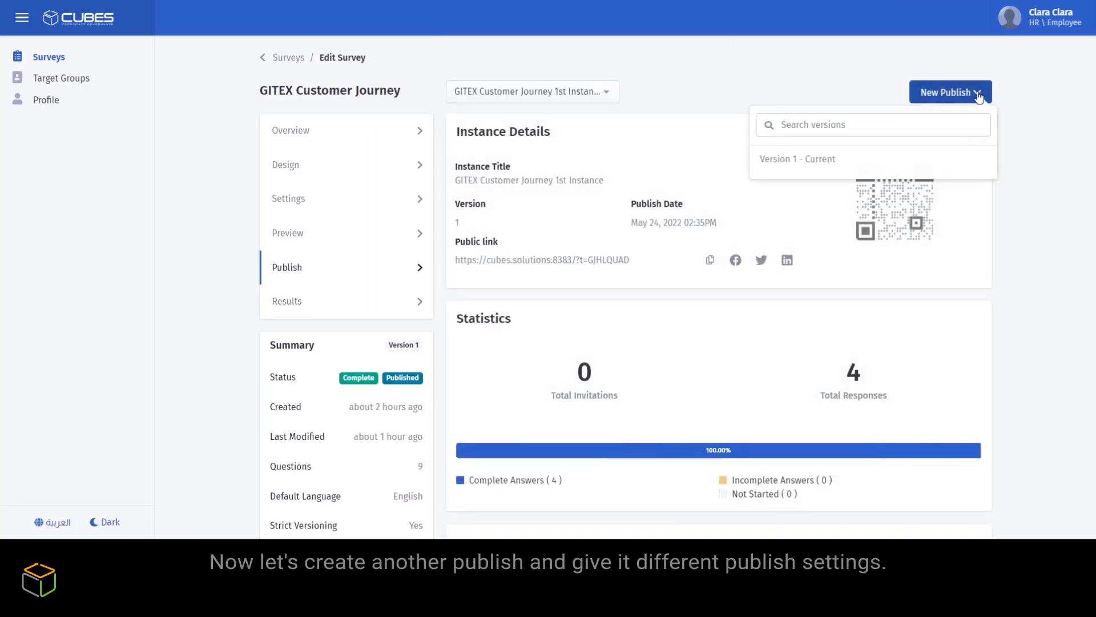
click(854, 164)
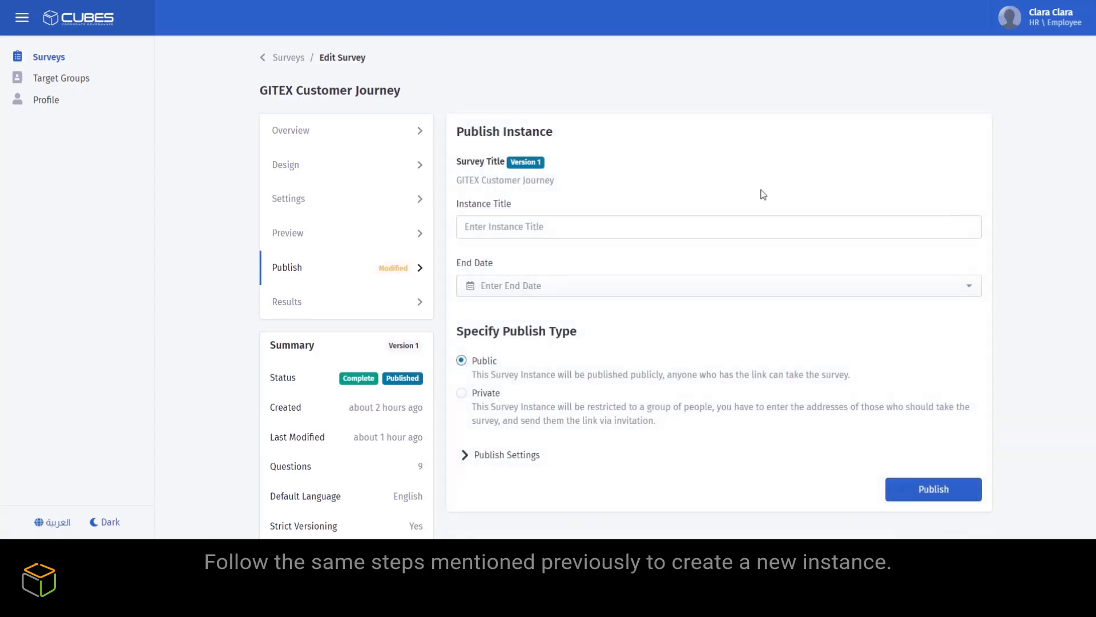
click(699, 228)
text(GITEX Cus)
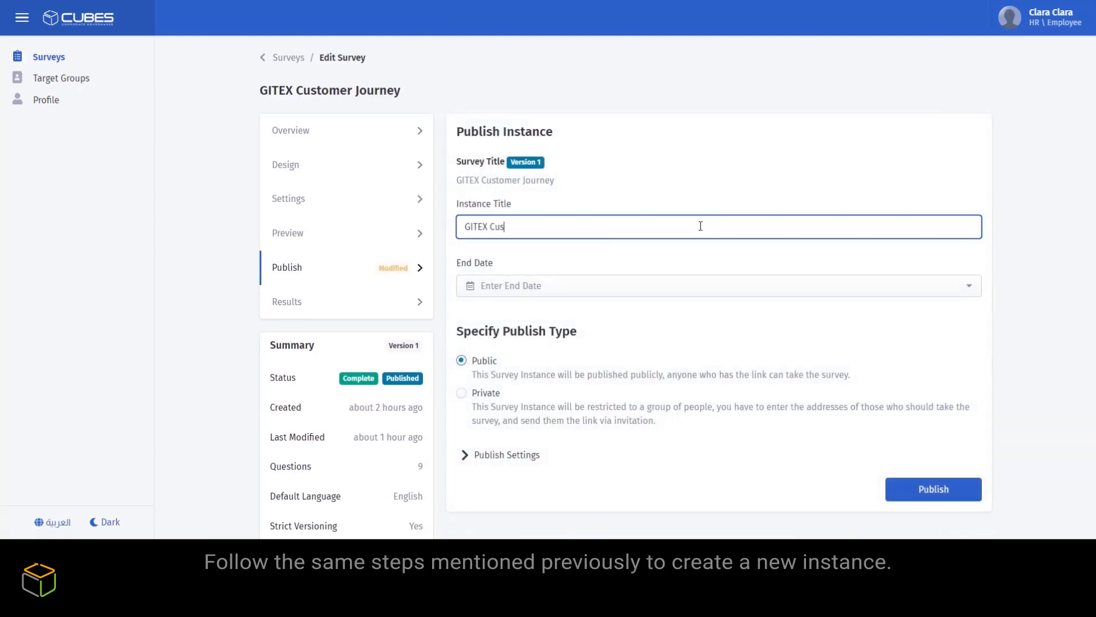
text(tomer Journey 2nd Instance)
- Set the ARIS Integration publish mode to Manual and scoring behavior to Finite, and publish the instance
scroll(628, 343, down, 1)
click(461, 419)
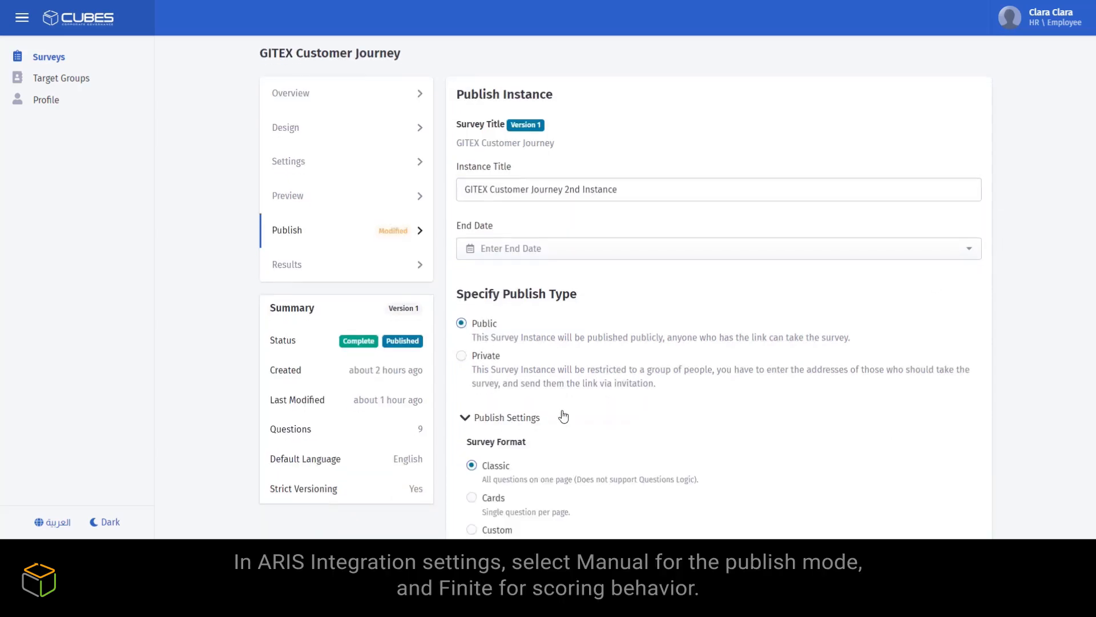
scroll(577, 422, down, 8)
scroll(573, 424, down, 5)
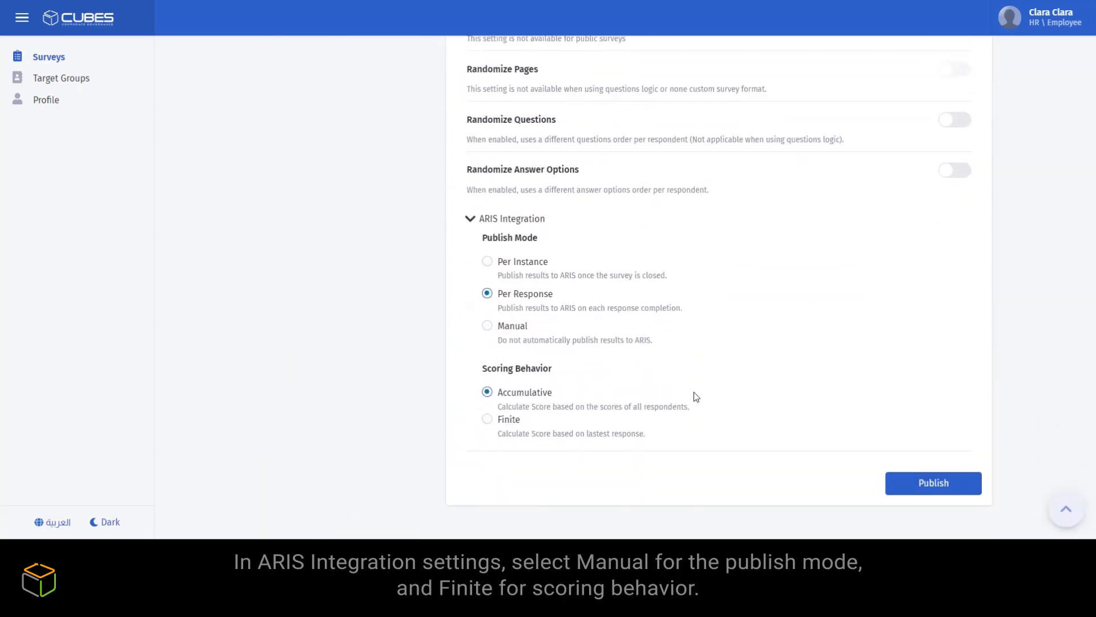
click(487, 326)
click(487, 419)
click(919, 485)
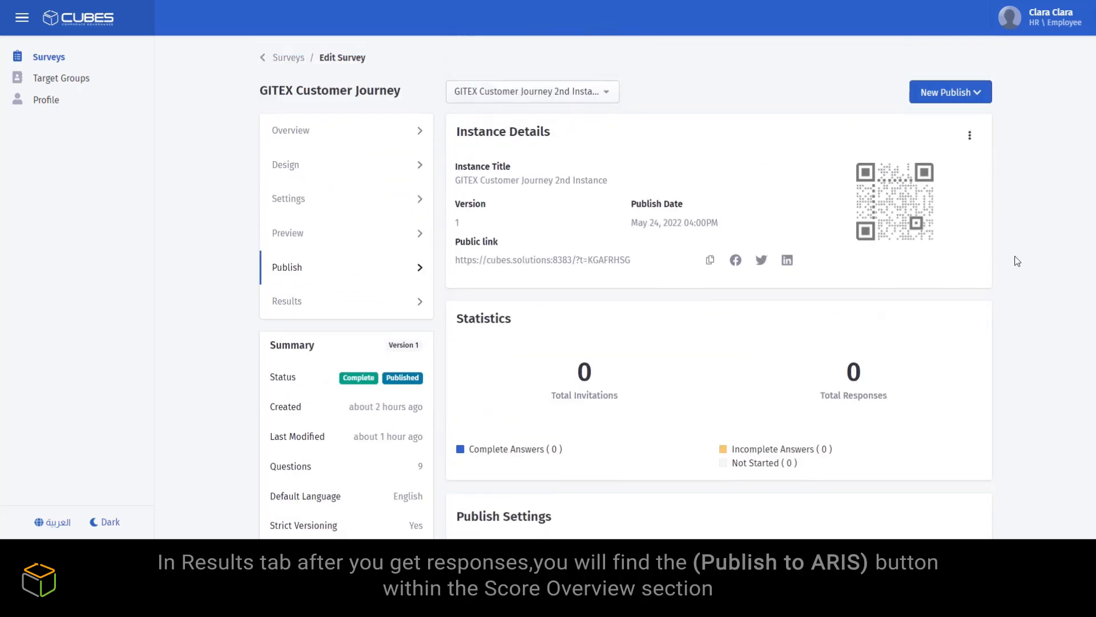
- Publish the second instance's results to ARIS manually from its score overview
click(286, 301)
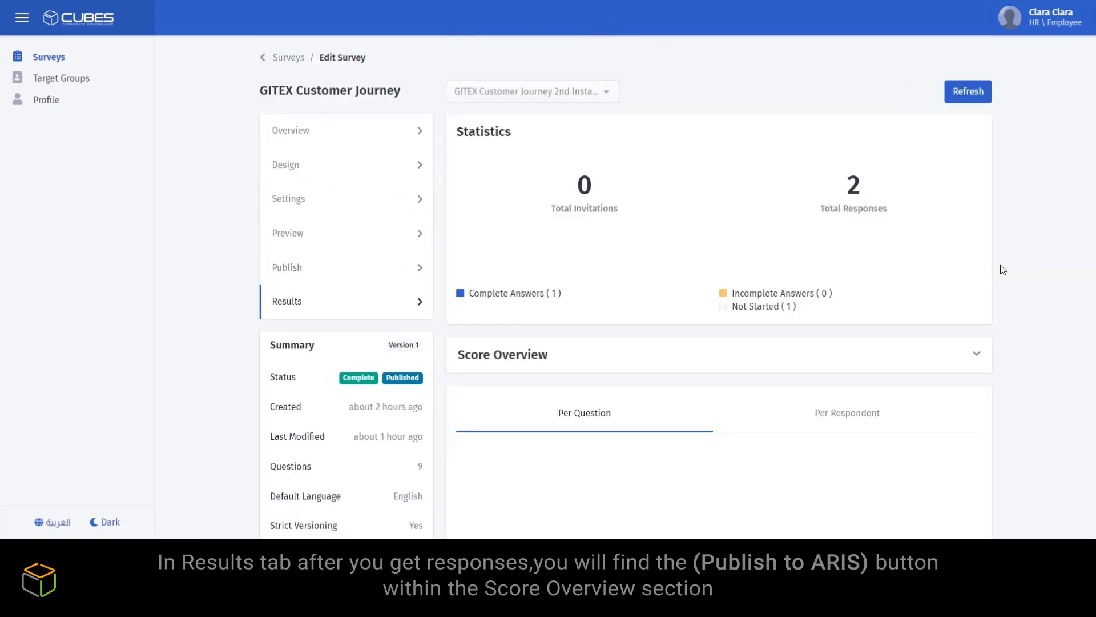
click(977, 356)
scroll(1016, 337, down, 1)
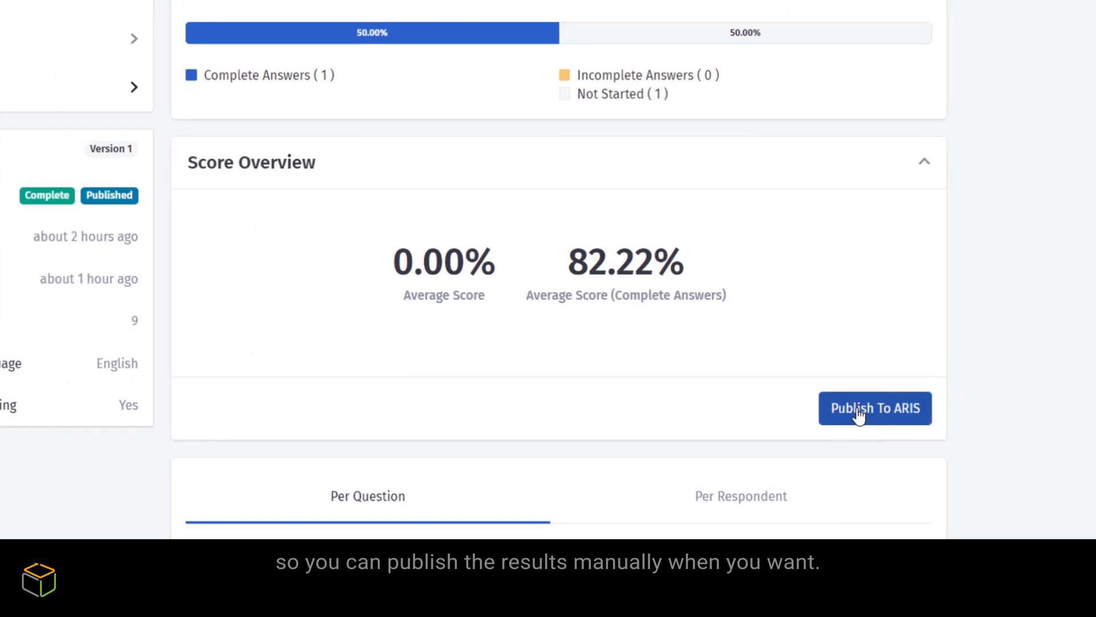
click(860, 416)
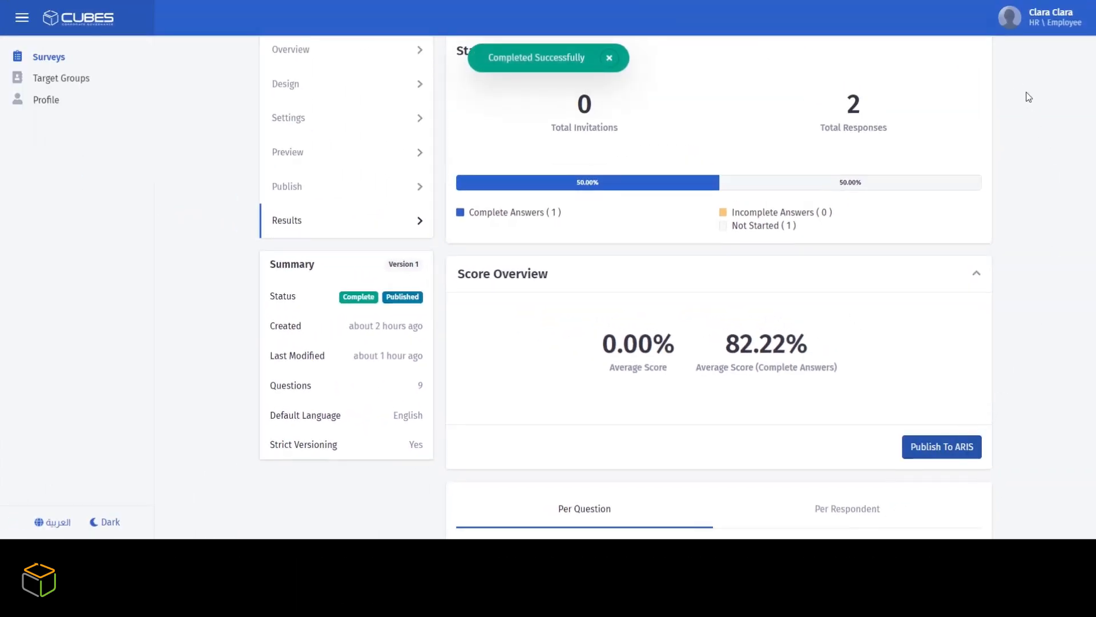